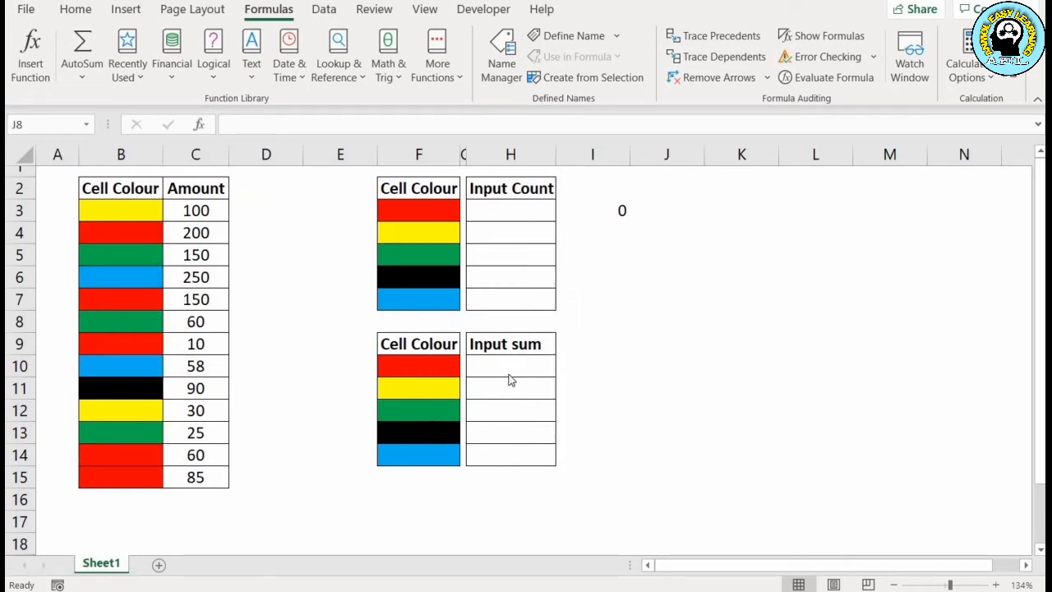
# Select cell D3 and start a new defined name from the Name Manager.
pyautogui.click(343, 256)
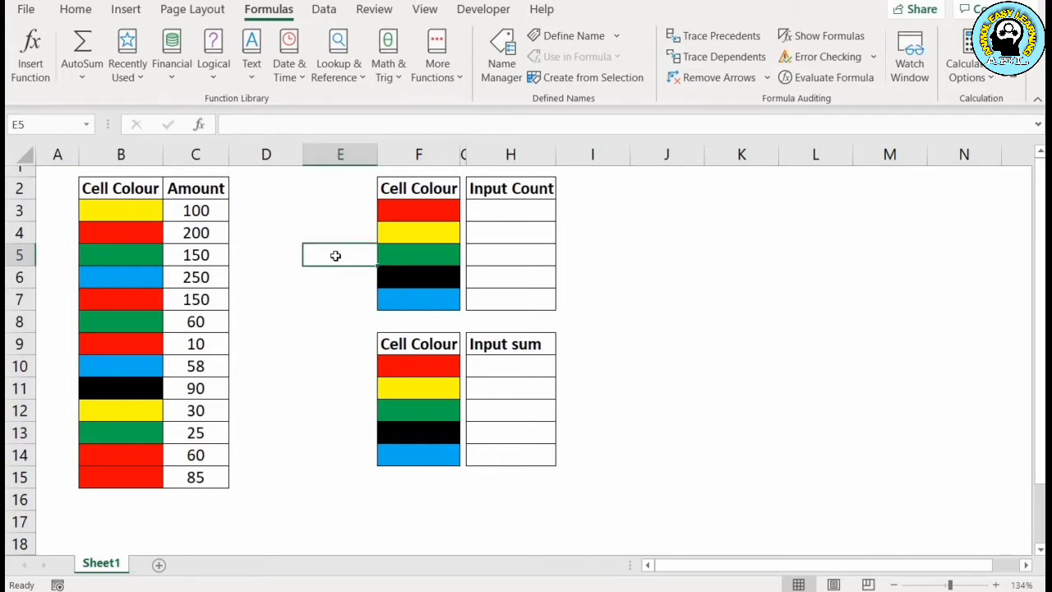
pyautogui.click(261, 215)
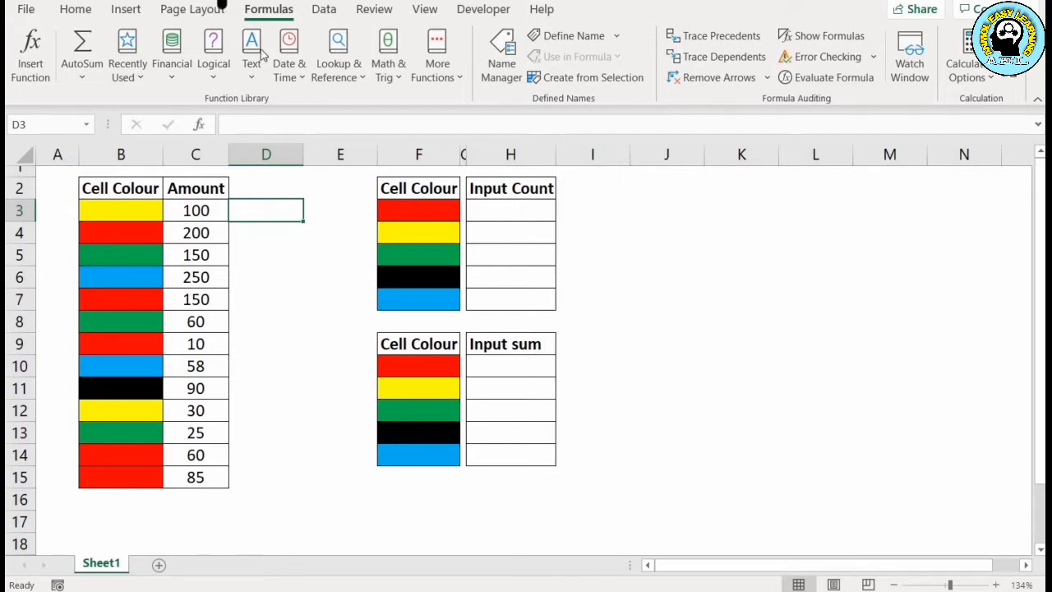
pyautogui.click(507, 71)
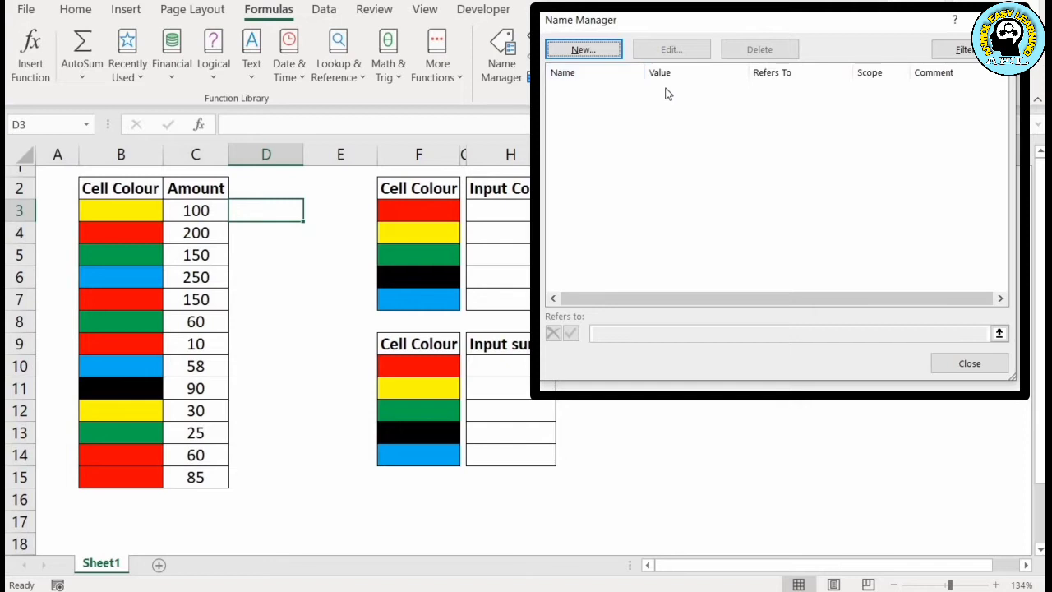
pyautogui.click(581, 51)
pyautogui.write('AEL')
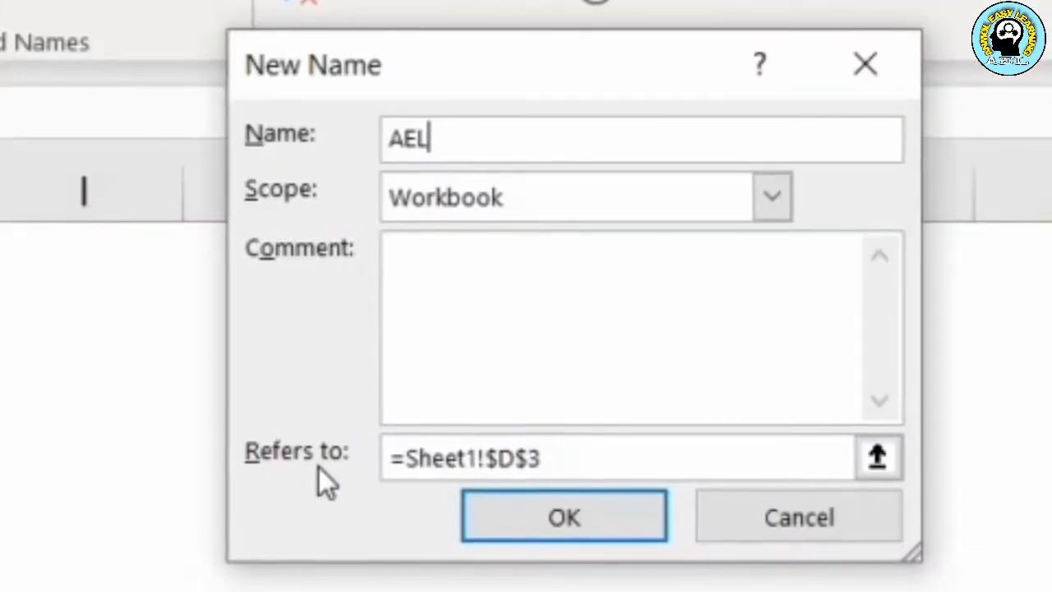
# Set AEL to refer to =GET.CELL(38,Sheet1!B3) with a relative B3 reference, and save it.
pyautogui.click(590, 458)
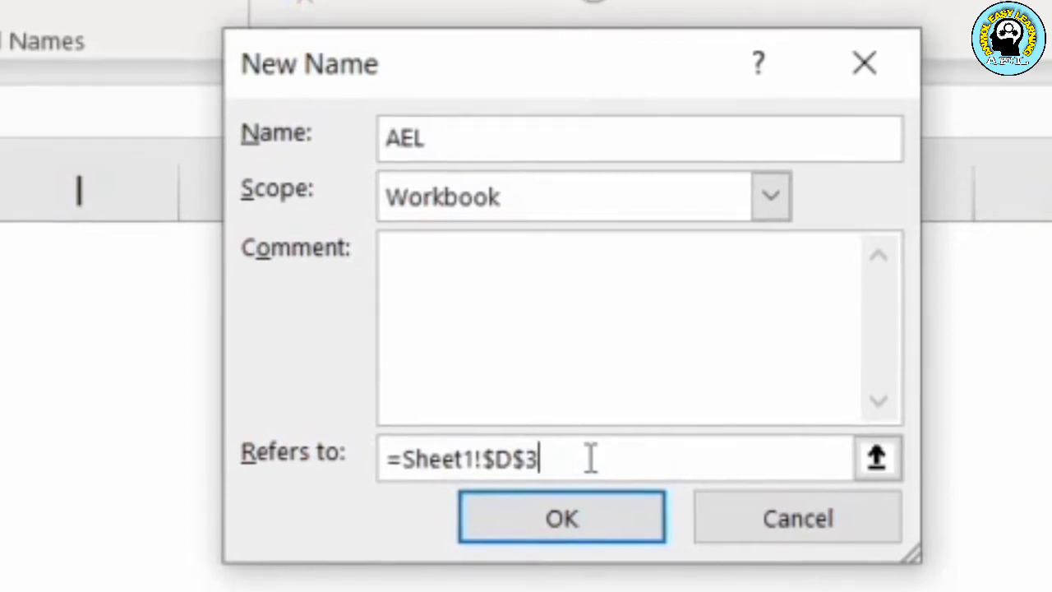
pyautogui.press('BackSpace')
pyautogui.press('BackSpace')
pyautogui.press('BackSpace')
pyautogui.press('BackSpace')
pyautogui.press('BackSpace')
pyautogui.press('BackSpace')
pyautogui.press('BackSpace')
pyautogui.press('BackSpace')
pyautogui.press('BackSpace')
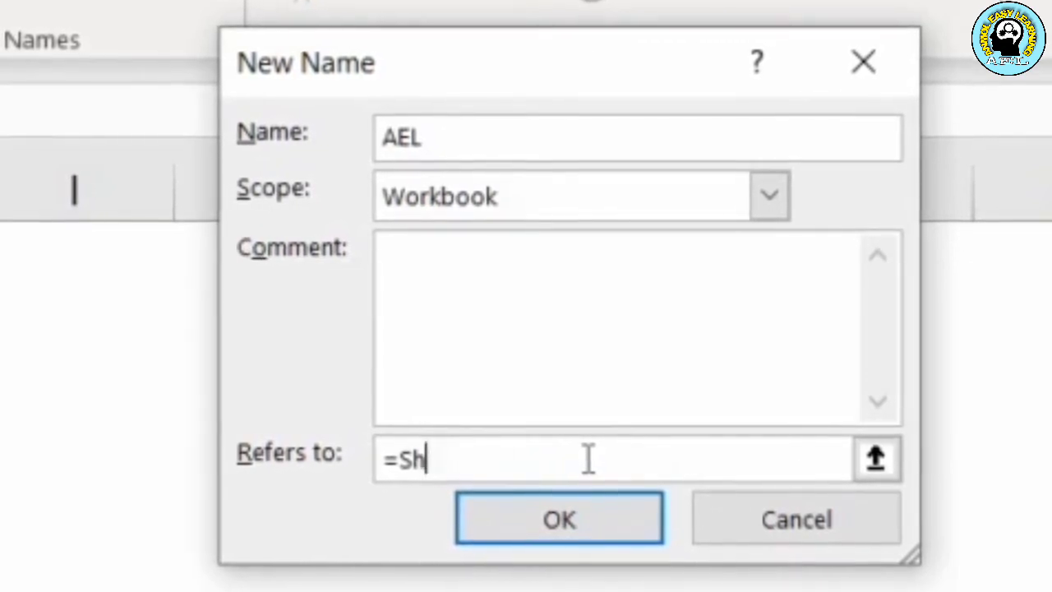
pyautogui.press('BackSpace')
pyautogui.press('BackSpace')
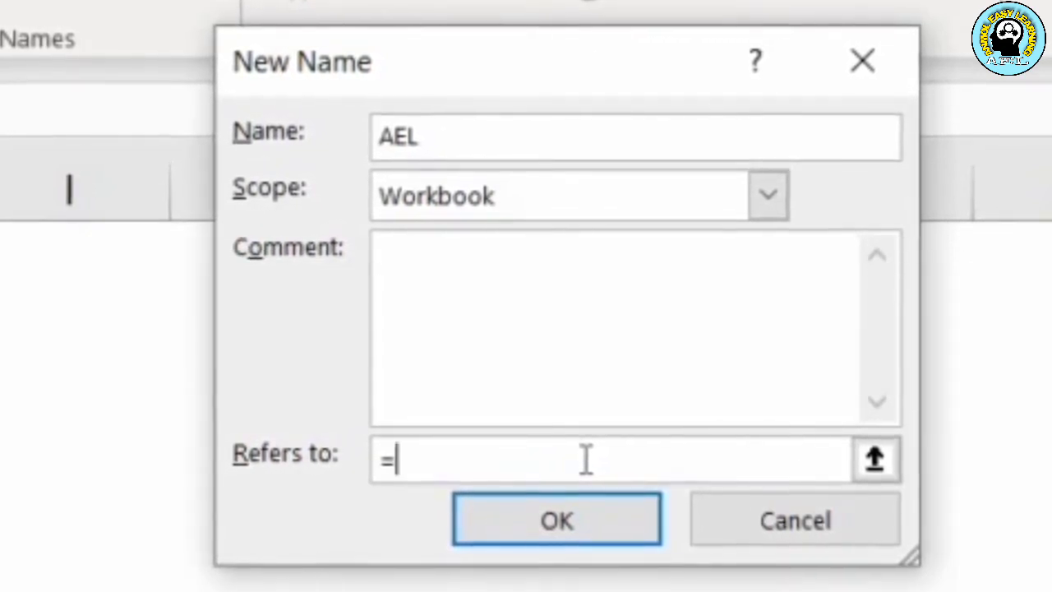
pyautogui.write('get')
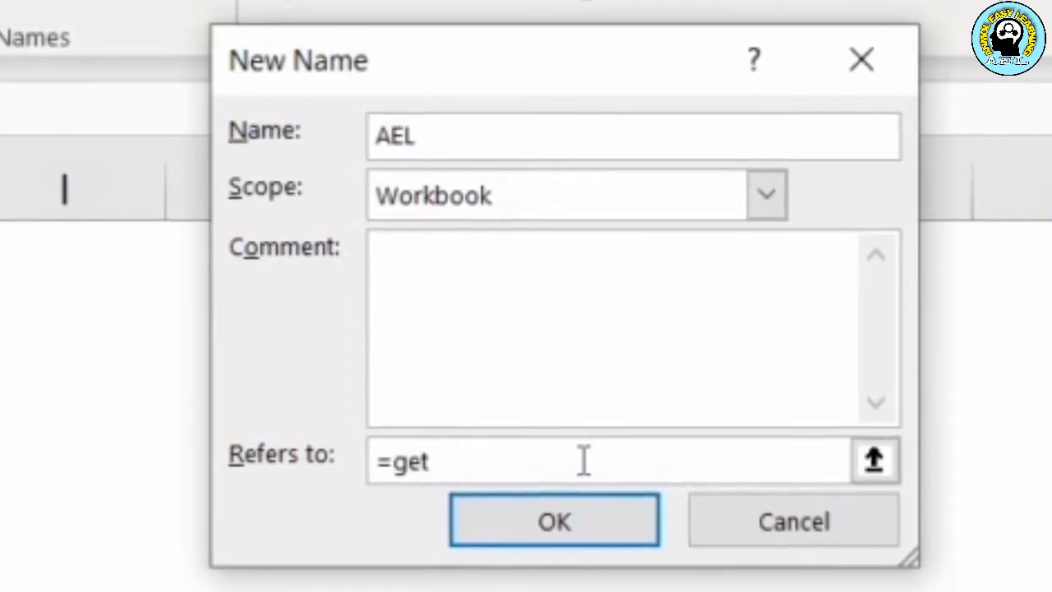
pyautogui.write('.cell')
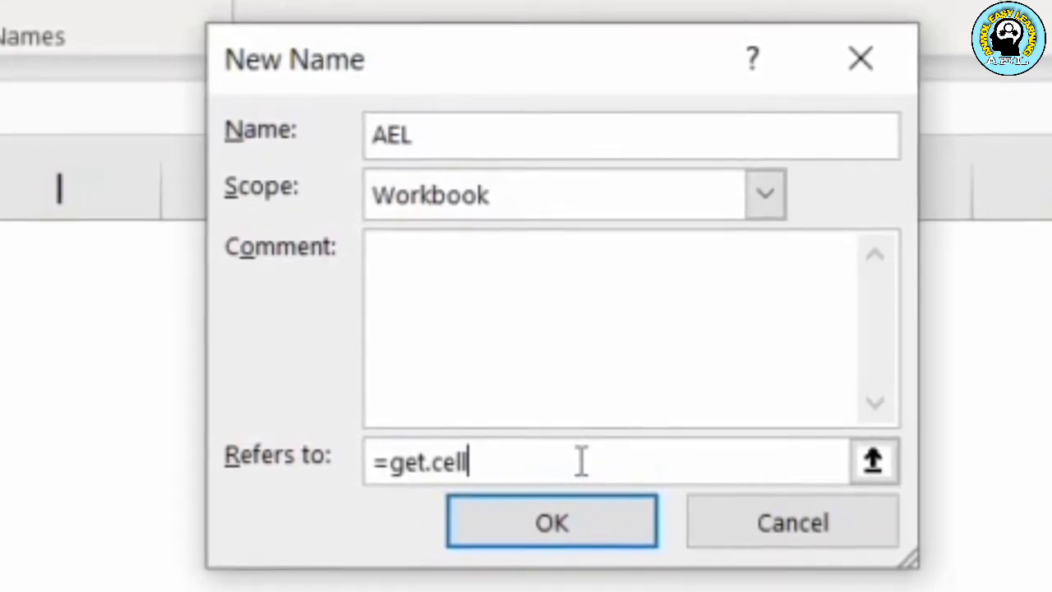
pyautogui.write('(')
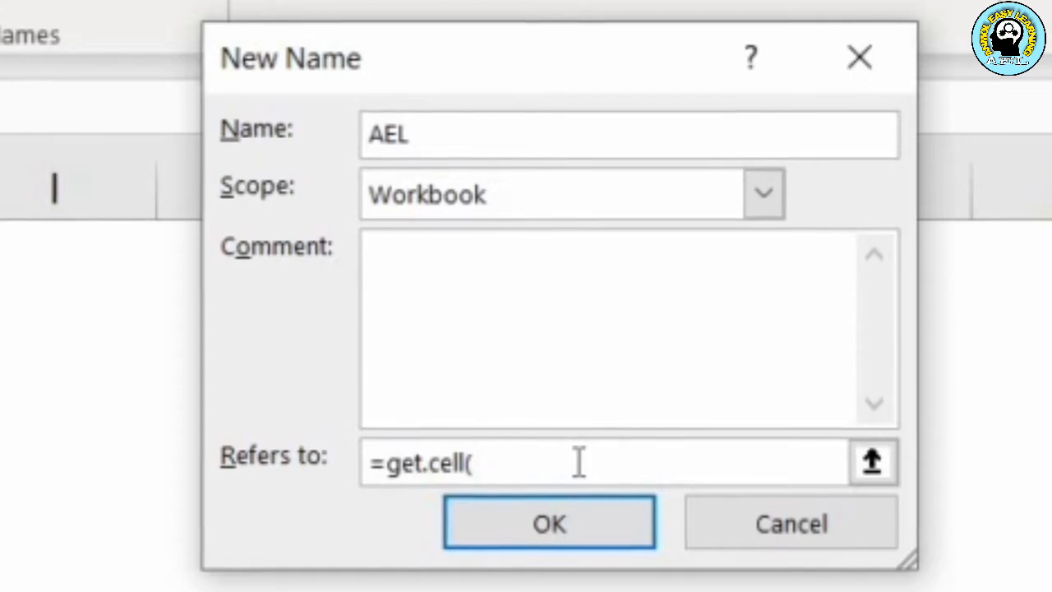
pyautogui.write('38,Sheet1!$B$3')
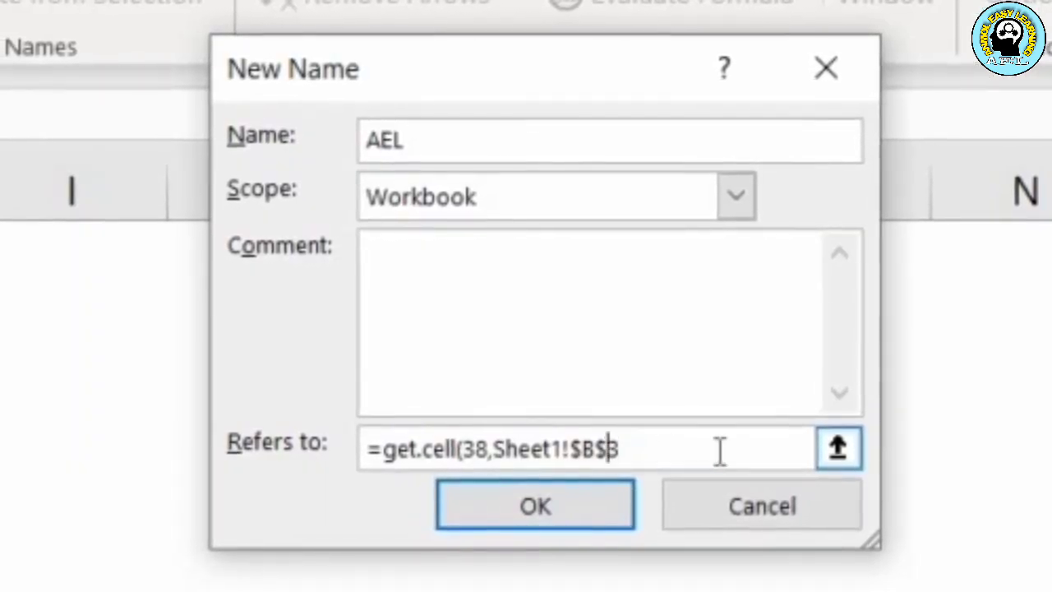
pyautogui.press('BackSpace')
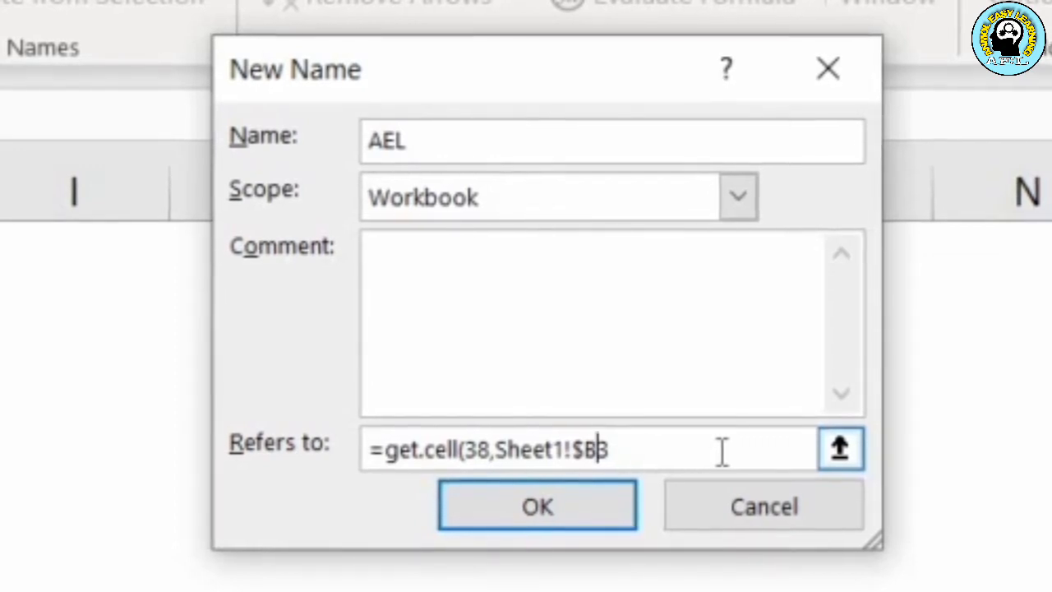
pyautogui.click(587, 450)
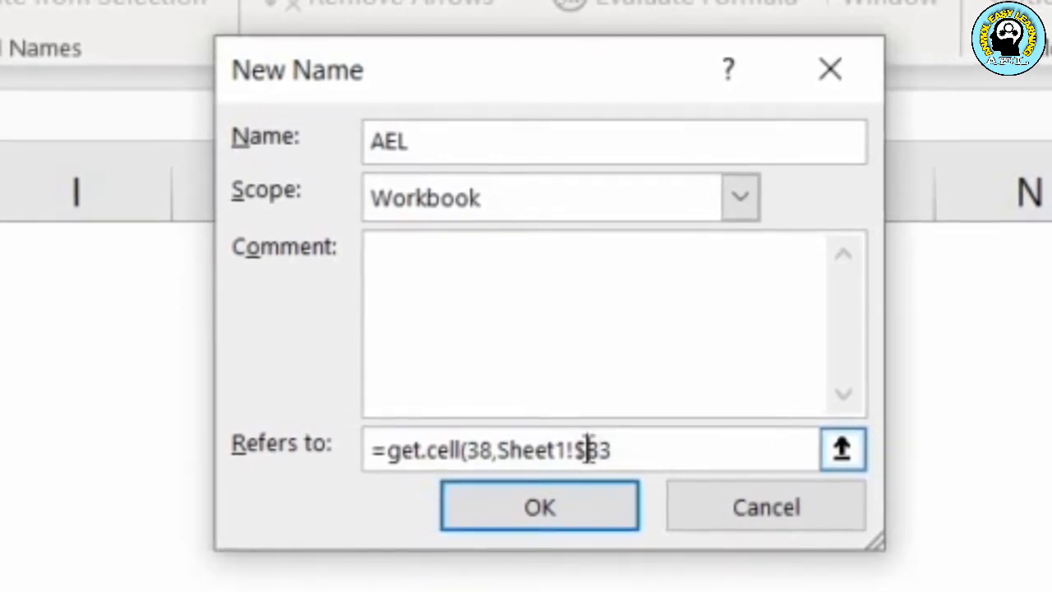
pyautogui.press('BackSpace')
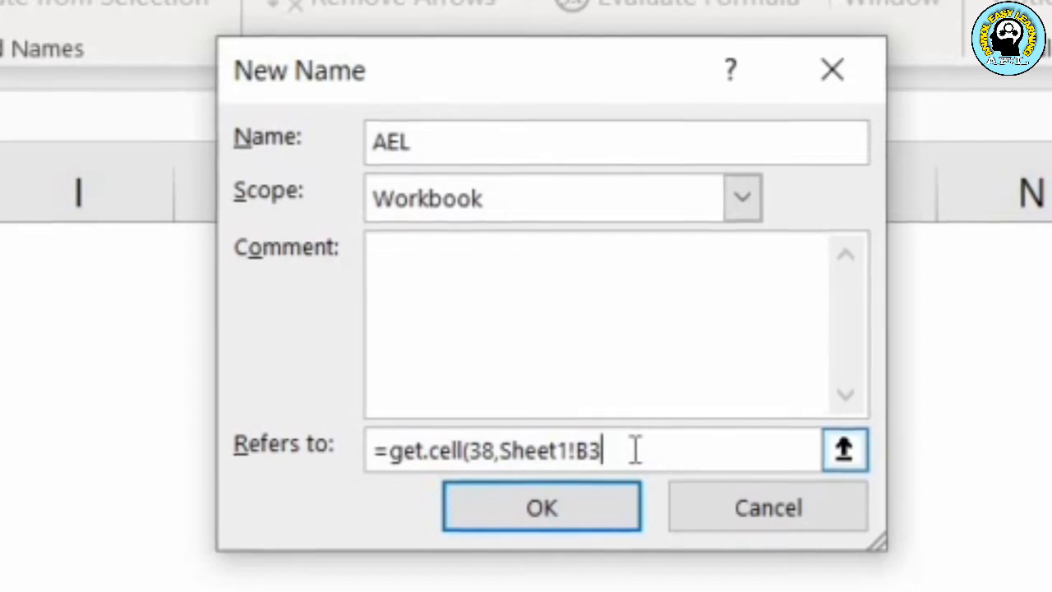
pyautogui.write(')')
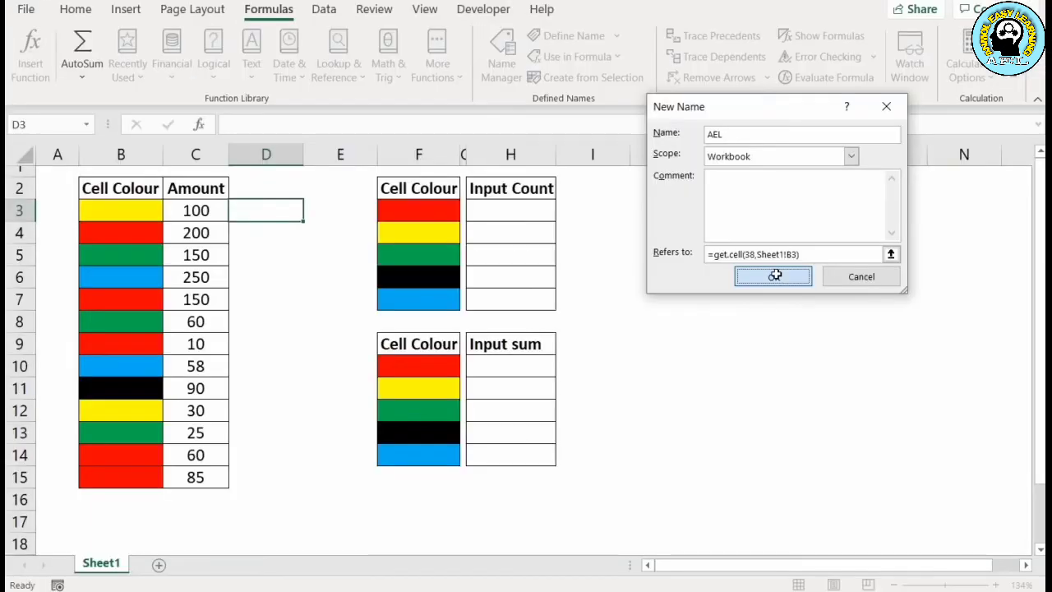
pyautogui.click(553, 505)
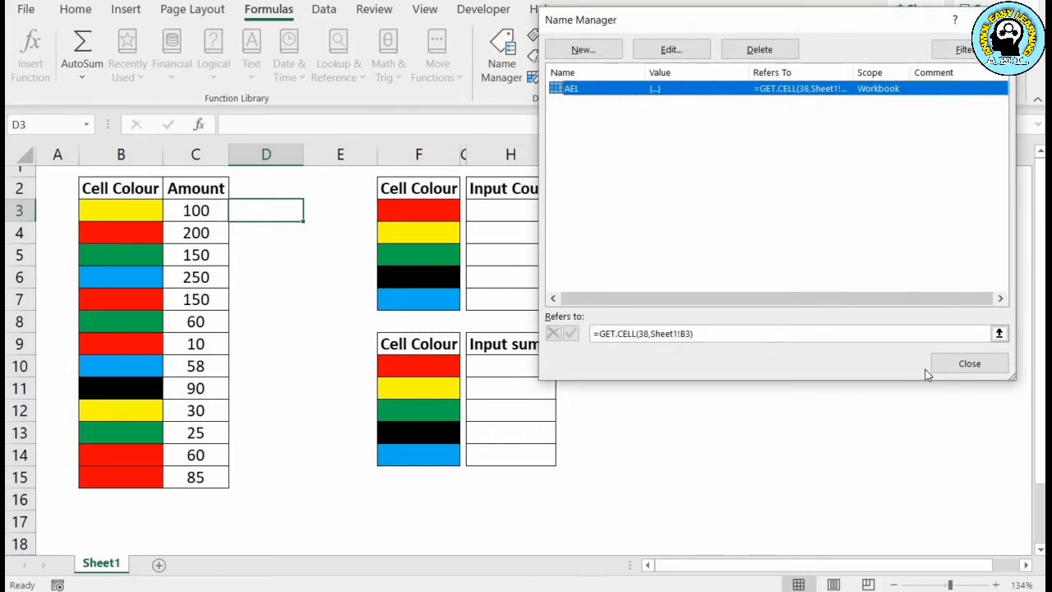
pyautogui.click(961, 365)
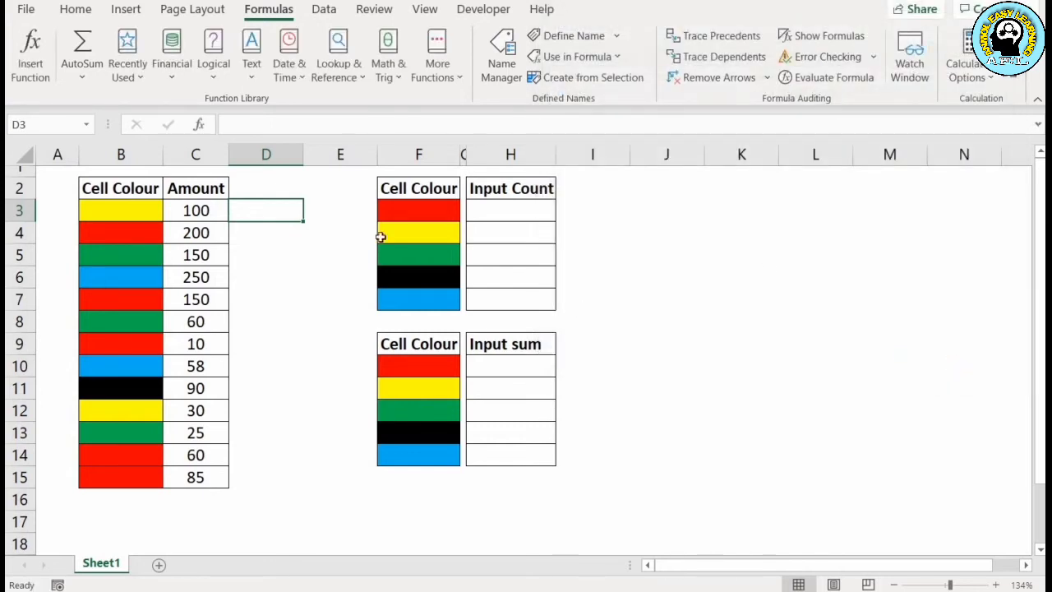
# Enter =AEL in D3 and fill it down through D15.
pyautogui.write('=')
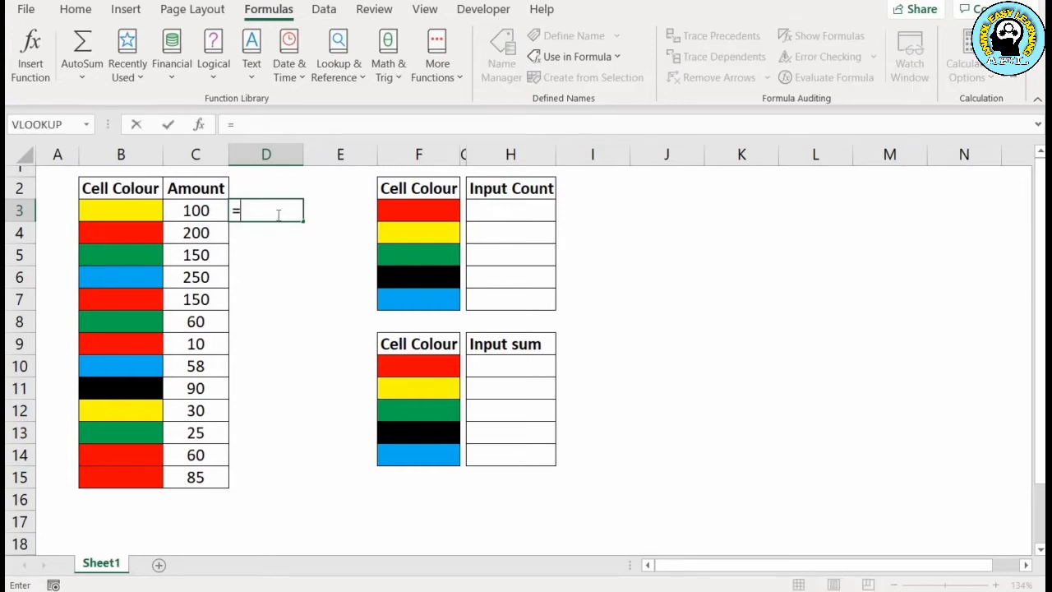
pyautogui.write('e')
pyautogui.press('BackSpace')
pyautogui.write('a')
pyautogui.write('el')
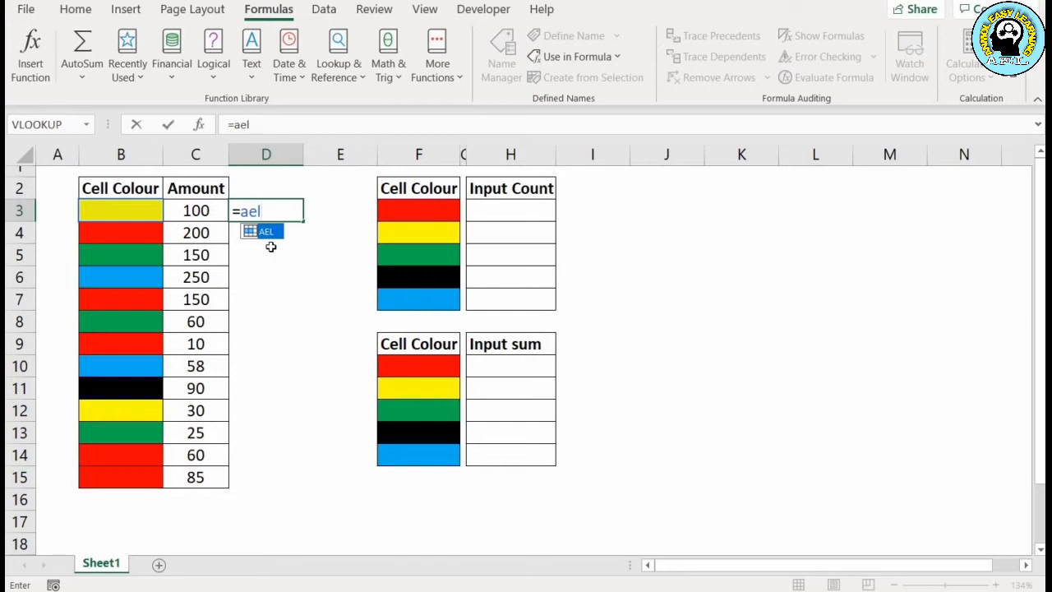
pyautogui.press('Tab')
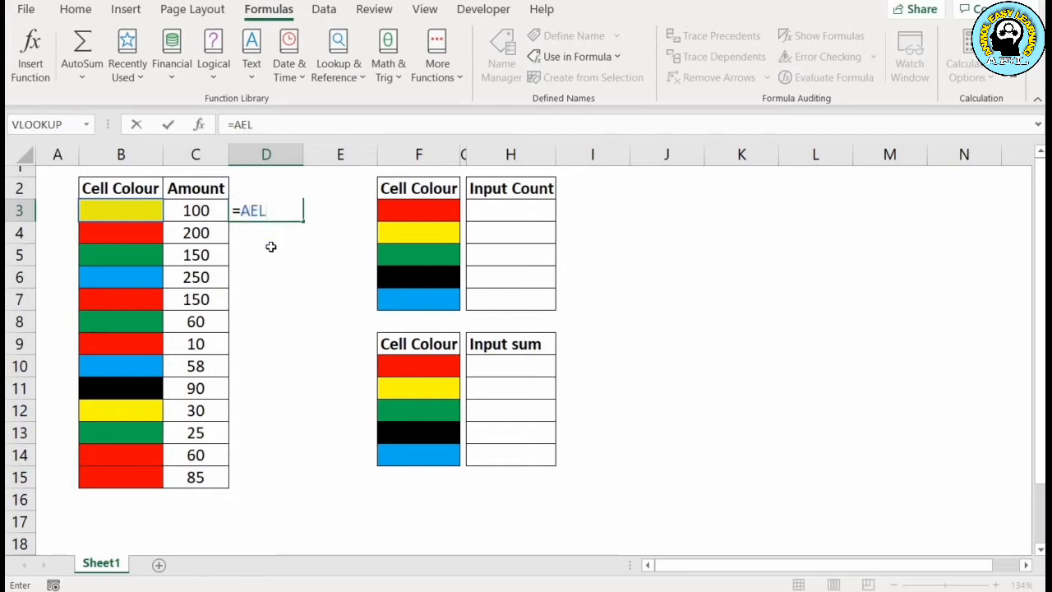
pyautogui.press('Return')
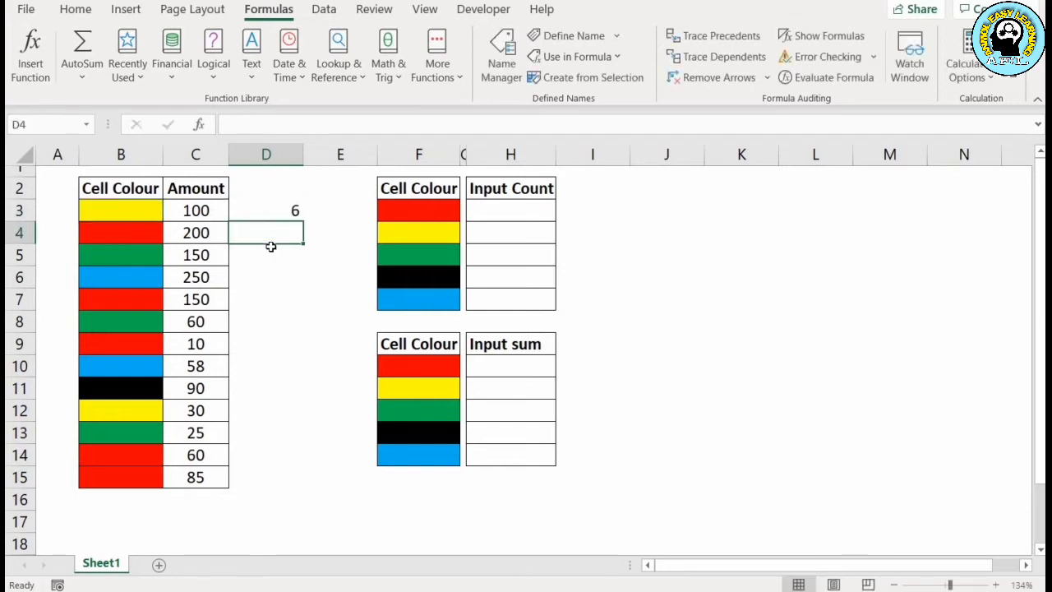
pyautogui.press('Up')
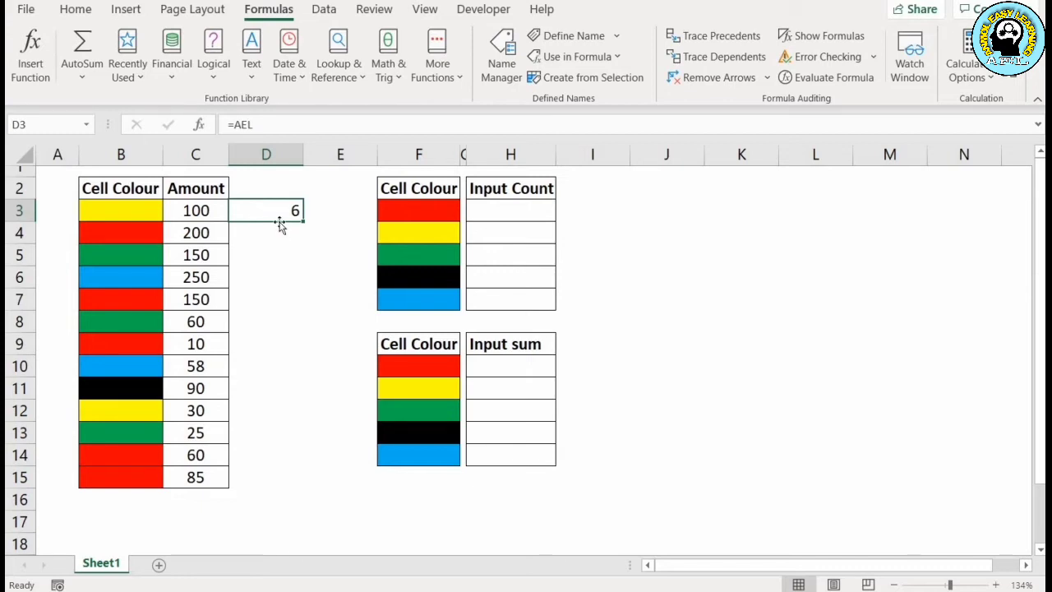
pyautogui.hotkey('shift', 'Down')
pyautogui.hotkey('shift', 'Down')
pyautogui.hotkey('shift', 'Down')
pyautogui.hotkey('shift', 'Down')
pyautogui.hotkey('shift', 'Down')
pyautogui.hotkey('shift', 'Down')
pyautogui.hotkey('shift', 'Down')
pyautogui.hotkey('shift', 'Down')
pyautogui.hotkey('shift', 'Down')
pyautogui.hotkey('shift', 'Down')
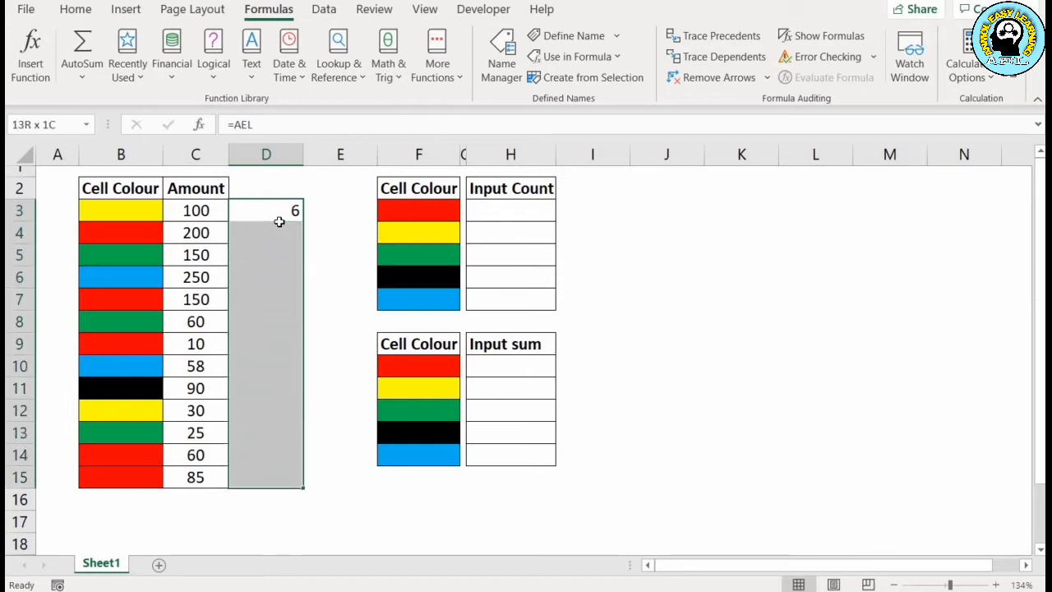
pyautogui.hotkey('ctrl', 'd')
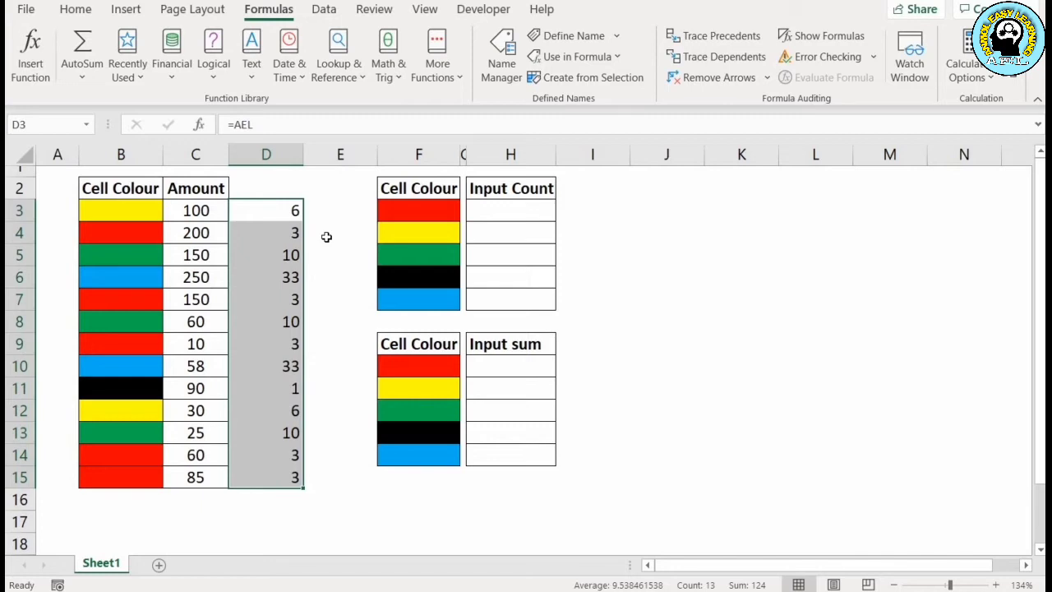
pyautogui.press('Right')
pyautogui.press('Right')
pyautogui.press('Right')
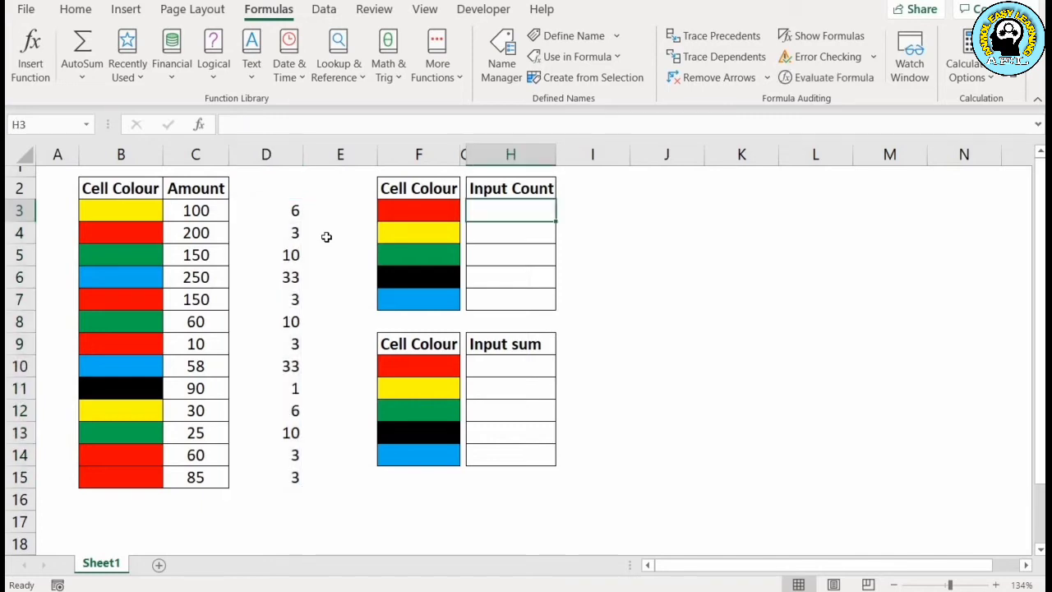
# Move between the colour codes, the count table's swatches and the Input Count cells.
pyautogui.press('Left')
pyautogui.press('Left')
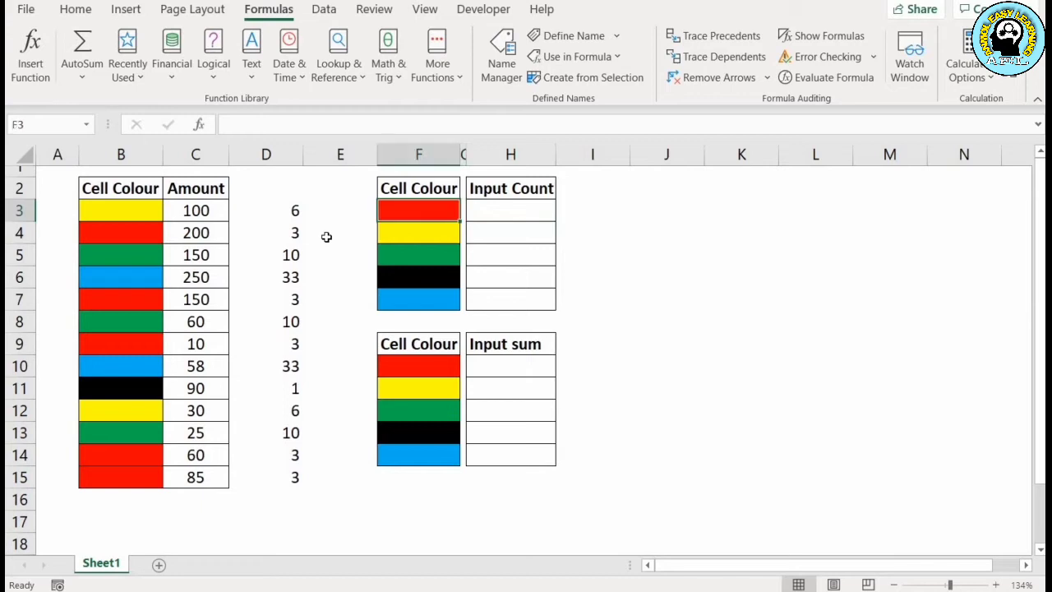
pyautogui.press('Left')
pyautogui.press('Left')
pyautogui.press('Left')
pyautogui.press('Left')
pyautogui.press('Right')
pyautogui.press('Right')
pyautogui.press('Right')
pyautogui.press('Right')
pyautogui.press('Down')
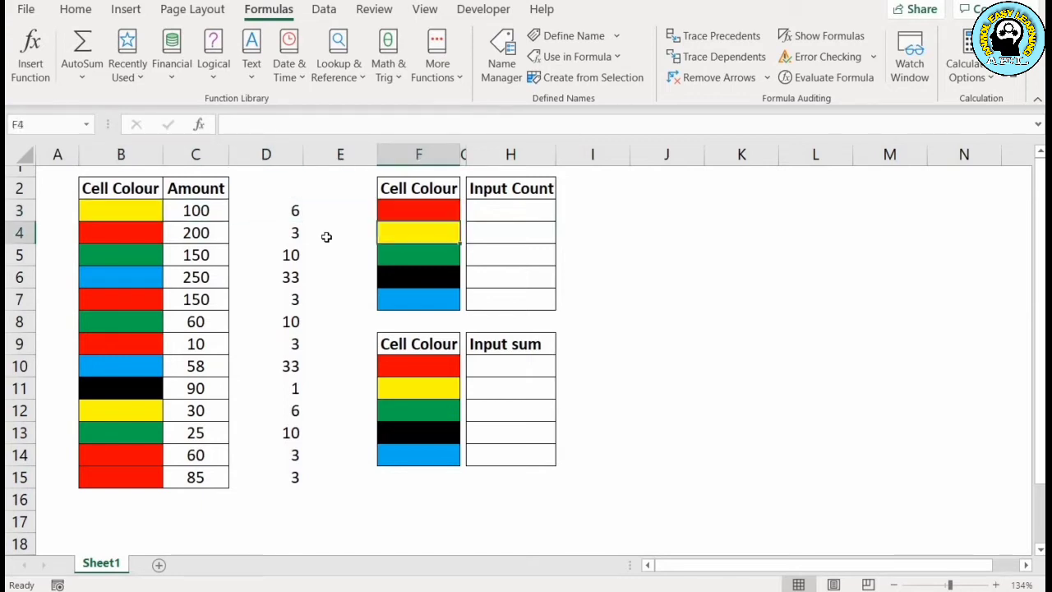
pyautogui.press('Down')
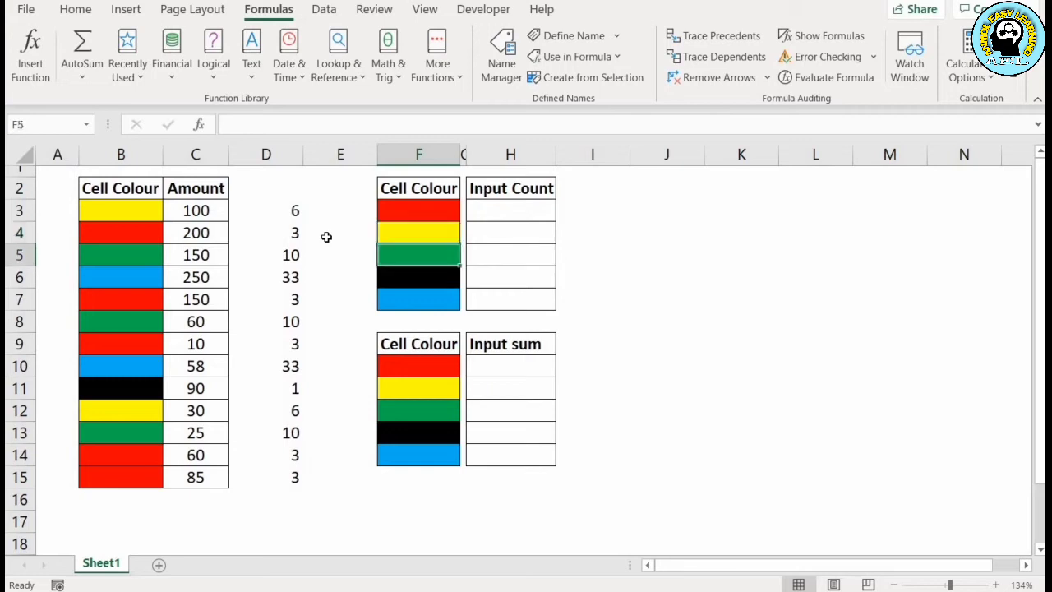
pyautogui.press('Up')
pyautogui.press('Up')
pyautogui.press('Right')
pyautogui.press('Right')
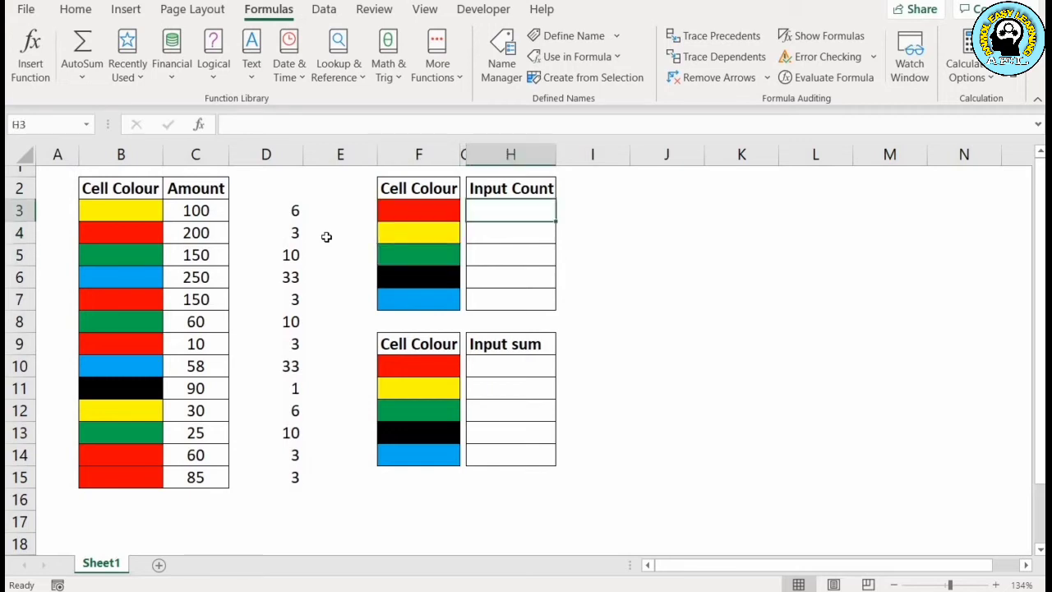
pyautogui.press('Down')
pyautogui.press('Down')
pyautogui.press('Down')
pyautogui.press('Up')
pyautogui.press('Up')
pyautogui.press('Up')
pyautogui.press('Up')
pyautogui.press('Down')
pyautogui.press('Left')
pyautogui.press('Left')
pyautogui.press('Left')
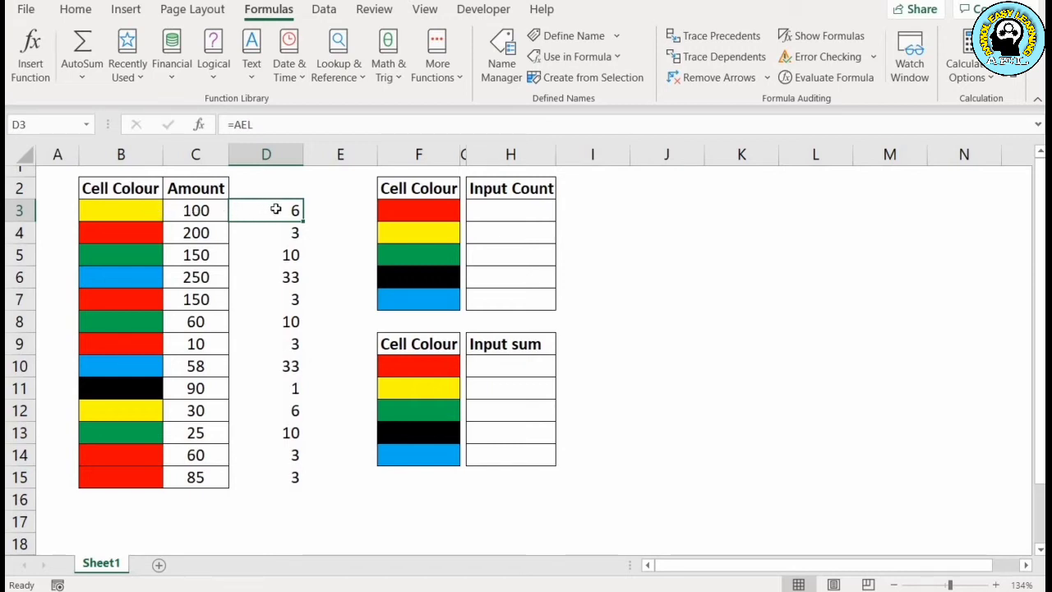
# Narrow gap column G to about 2 wide, then select the first Input Count cell.
pyautogui.click(521, 215)
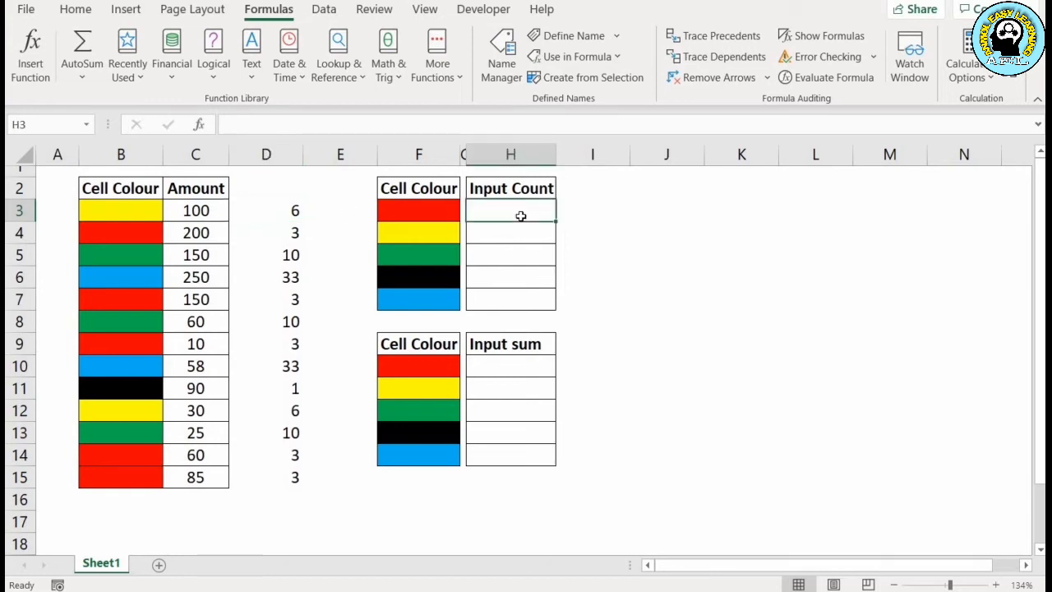
pyautogui.click(436, 210)
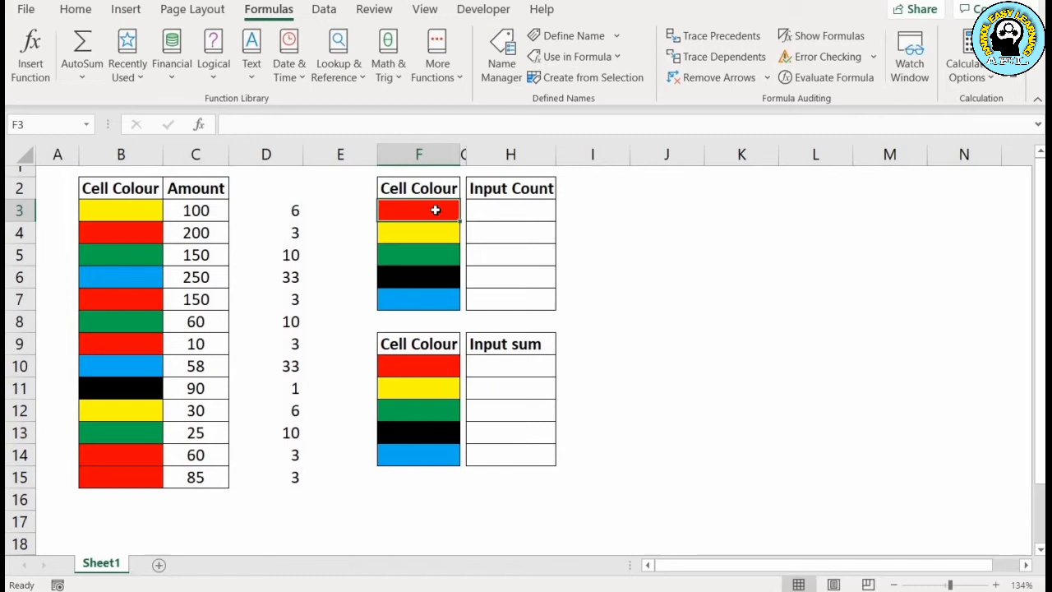
pyautogui.click(534, 215)
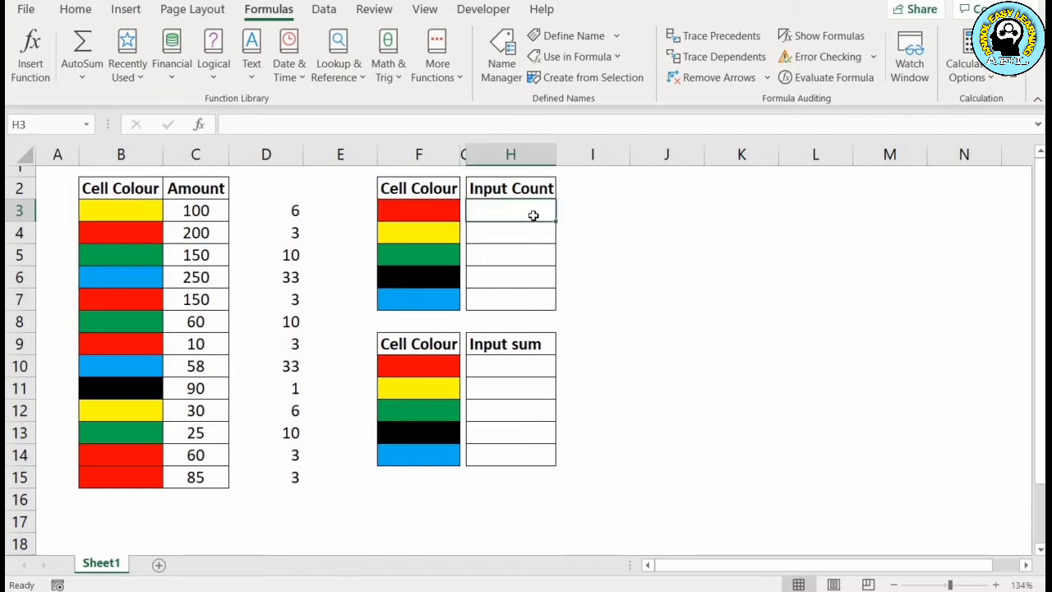
pyautogui.click(433, 210)
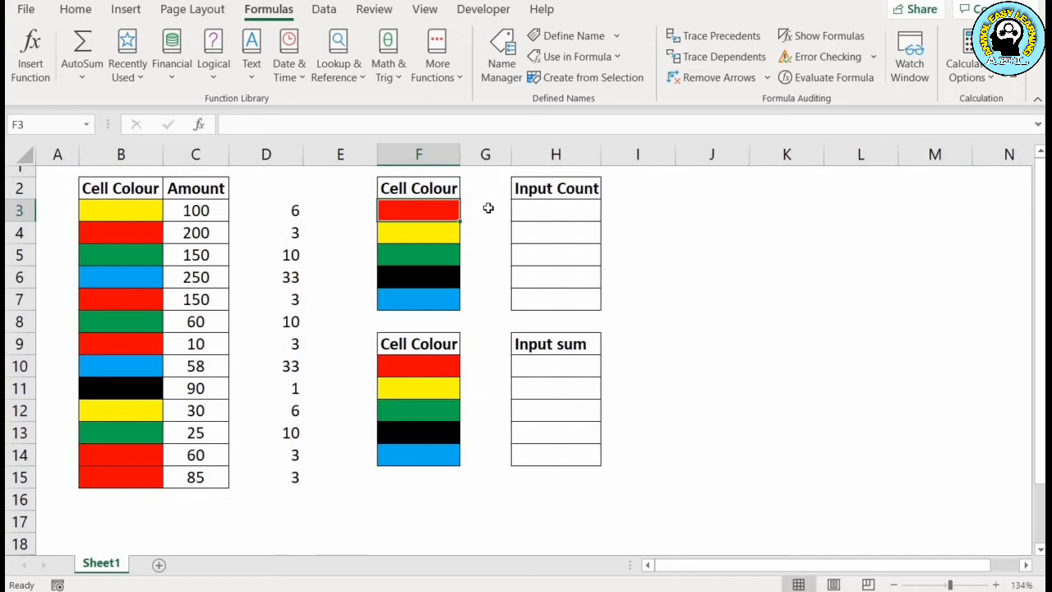
pyautogui.click(487, 208)
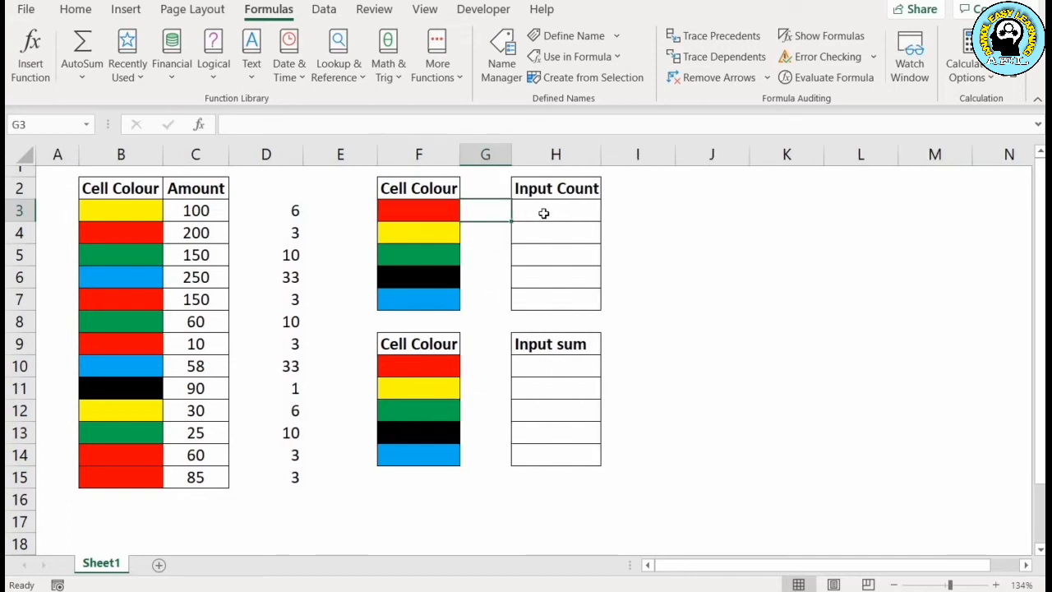
pyautogui.click(543, 213)
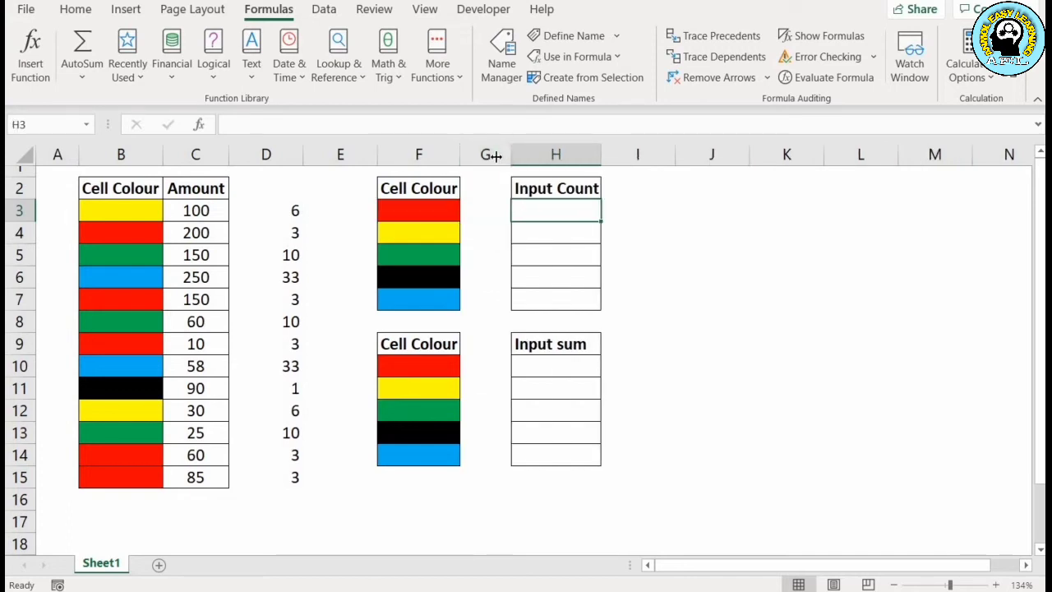
pyautogui.moveTo(496, 155); pyautogui.dragTo(473, 155)
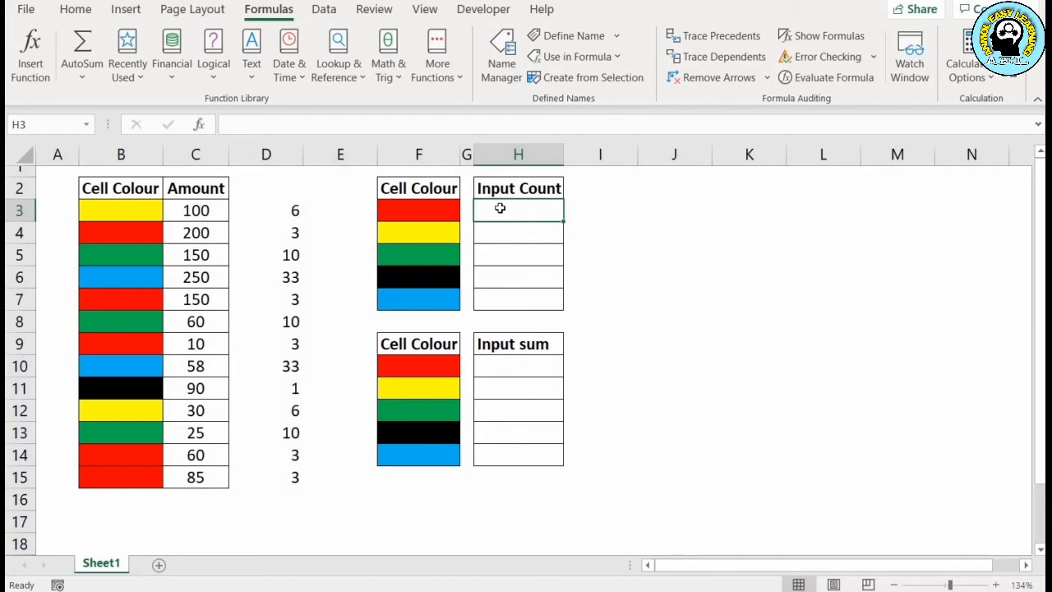
pyautogui.click(418, 210)
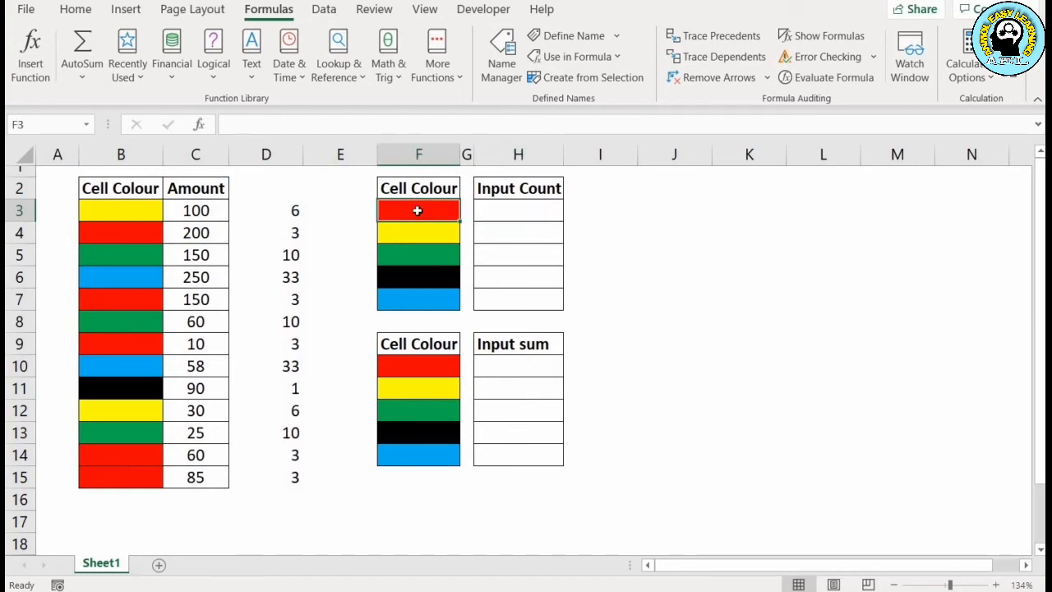
pyautogui.click(468, 210)
pyautogui.click(514, 214)
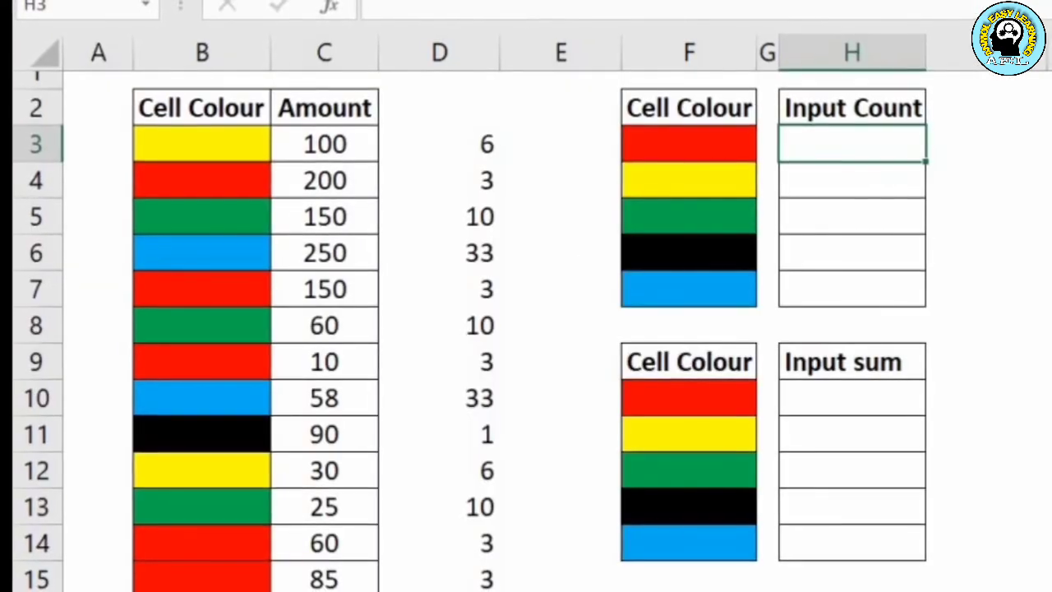
# Enter =COUNTIF(D:D,AEL) in H3 and fill it down to H7, giving 5, 2, 3, 1, 2.
pyautogui.write('=coun')
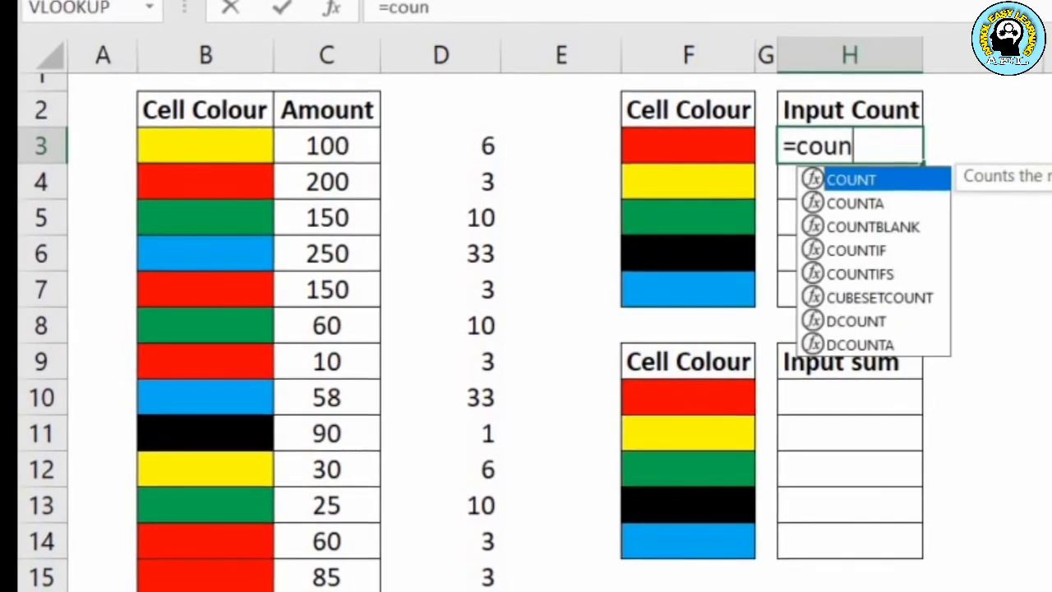
pyautogui.write('tif')
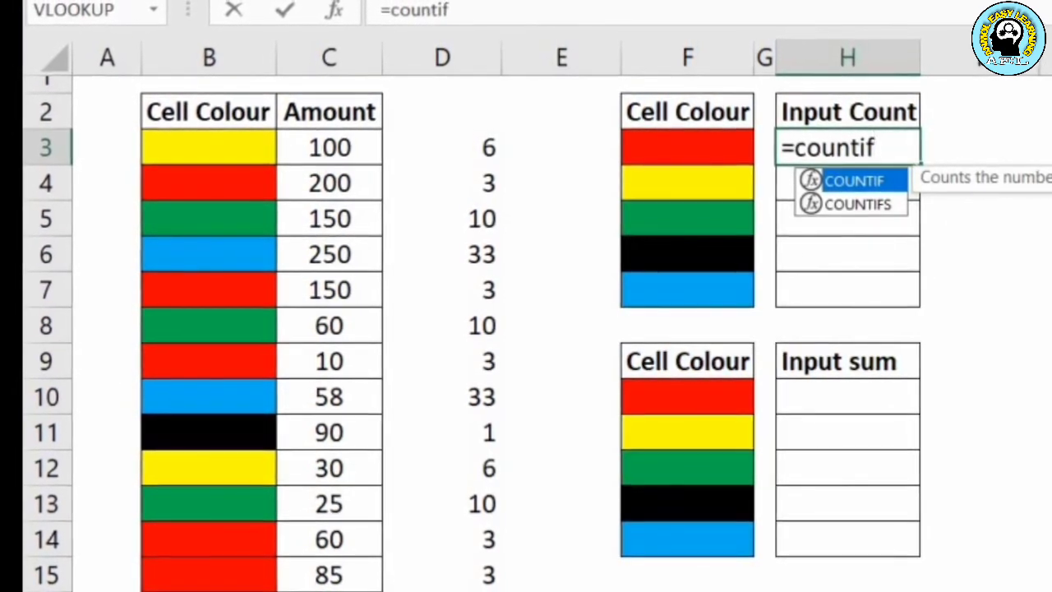
pyautogui.press('Tab')
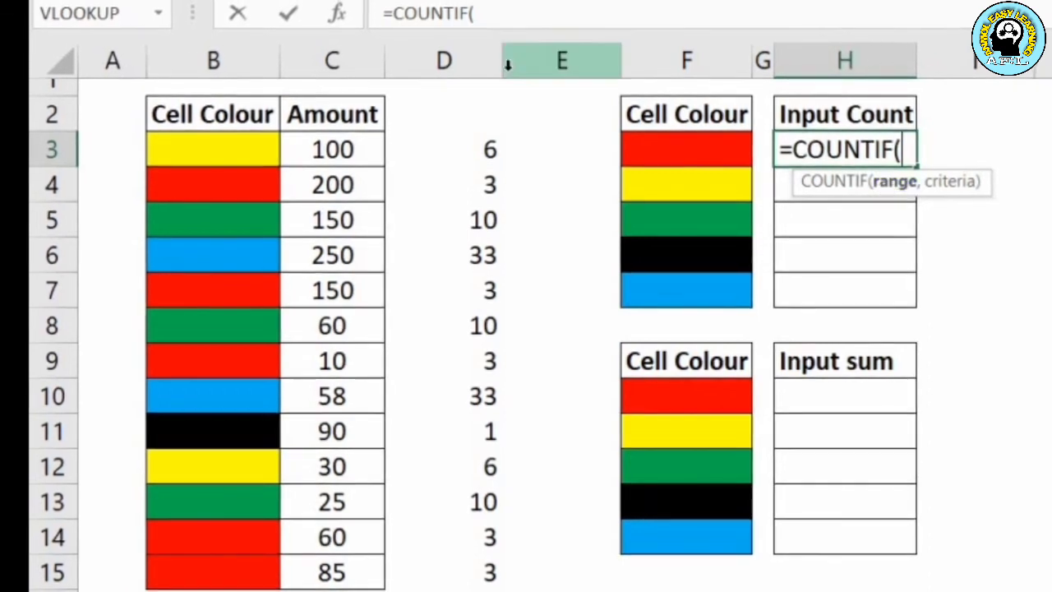
pyautogui.click(493, 64)
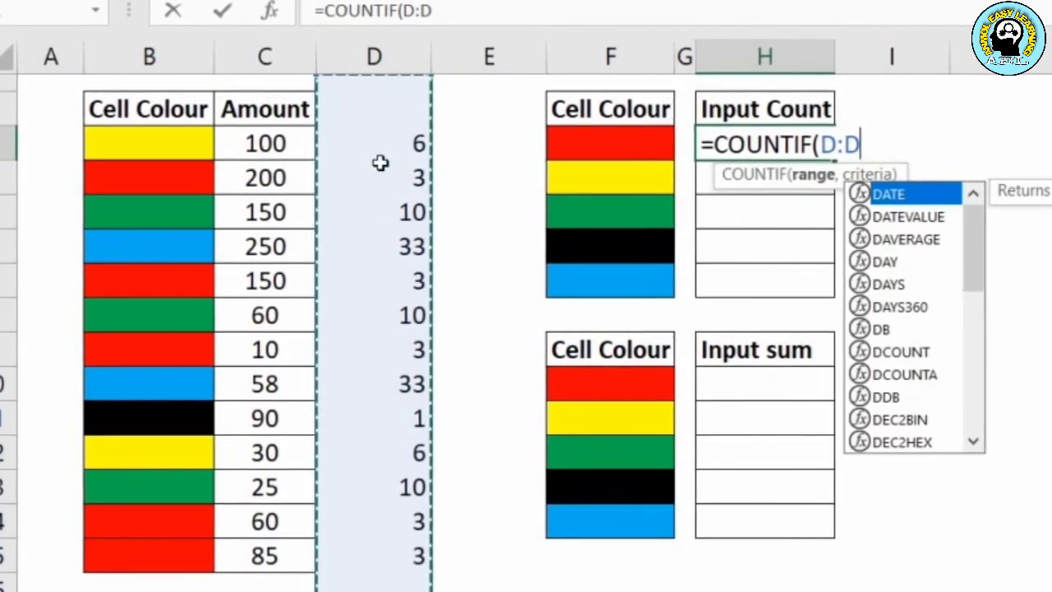
pyautogui.write(',')
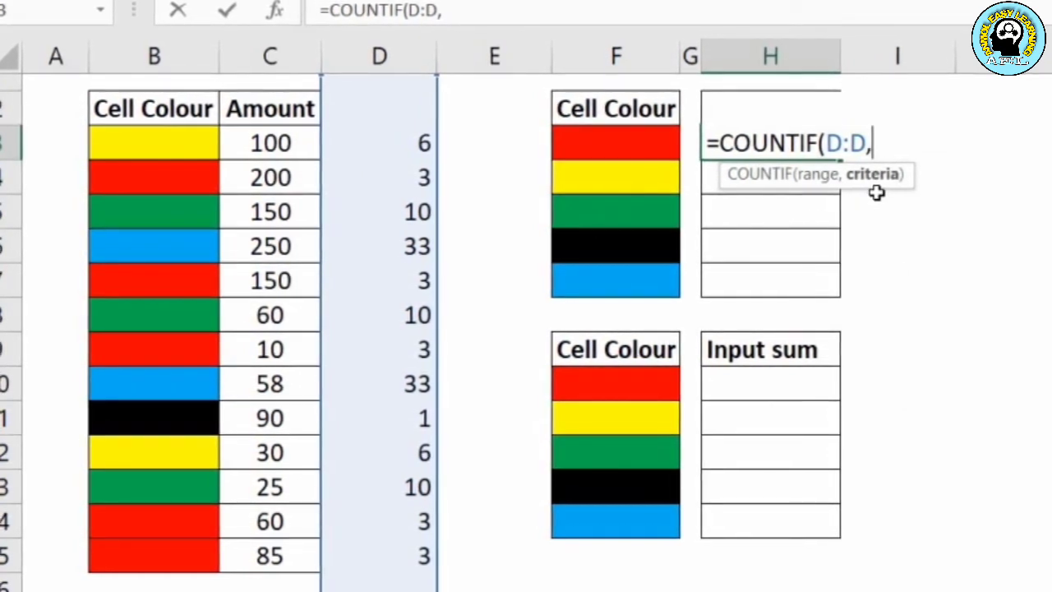
pyautogui.write('ael')
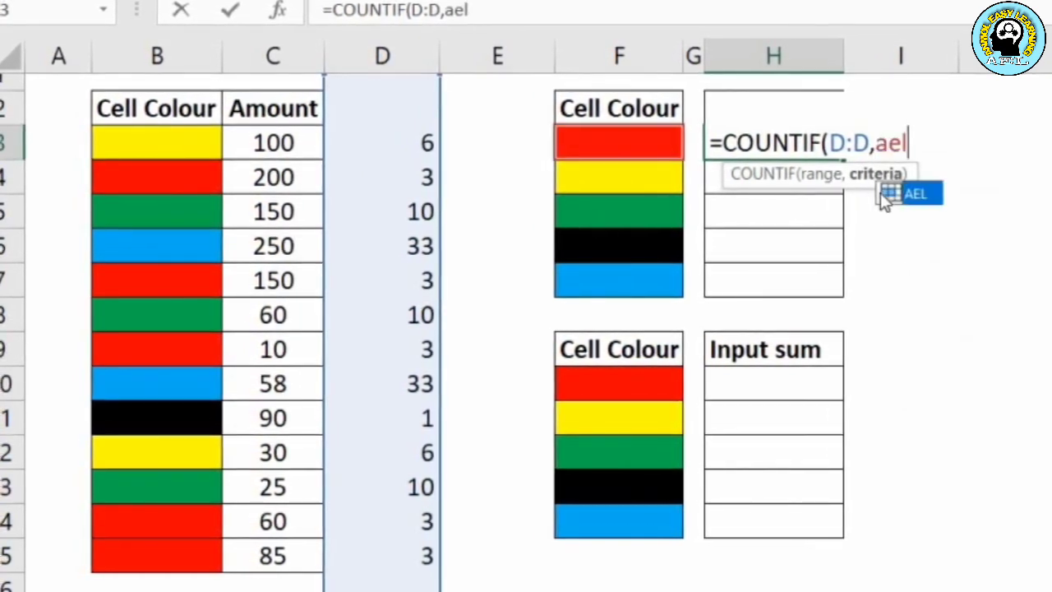
pyautogui.doubleClick(882, 193)
pyautogui.write(')')
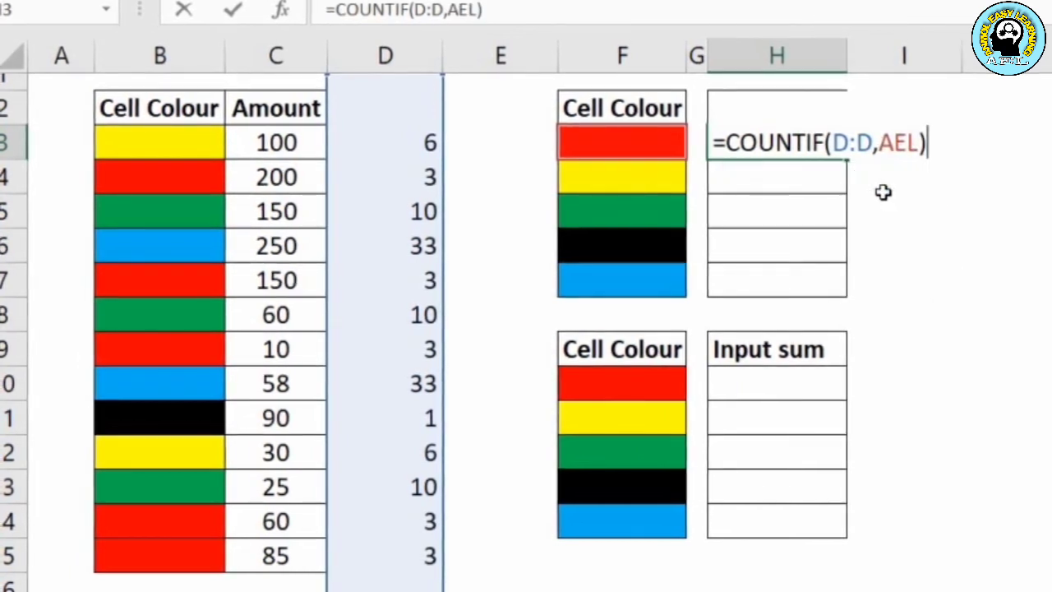
pyautogui.press('Return')
pyautogui.press('Up')
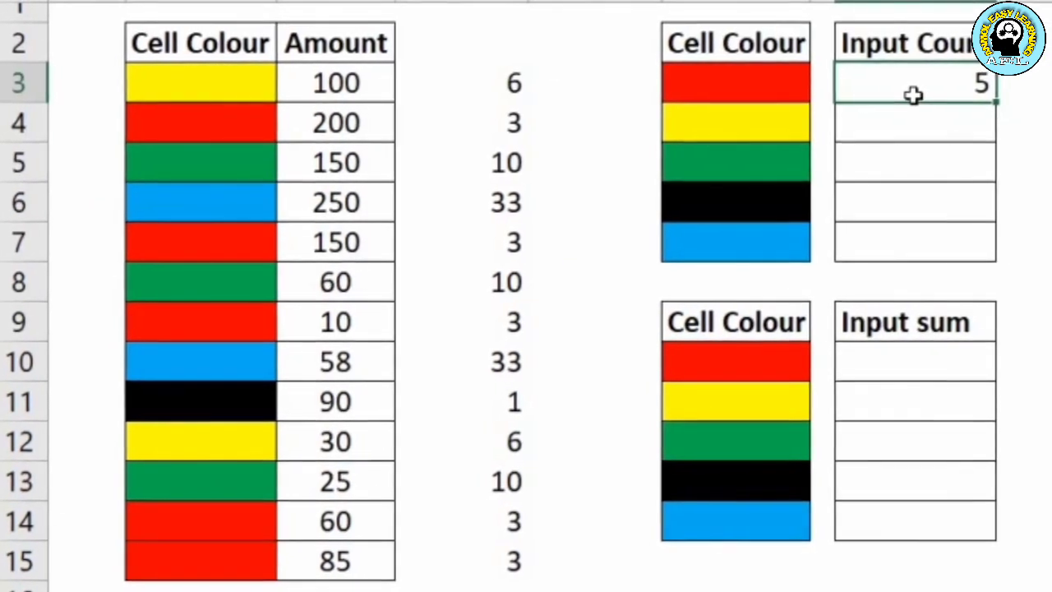
pyautogui.hotkey('shift', 'Down')
pyautogui.hotkey('shift', 'Down')
pyautogui.hotkey('shift', 'Down')
pyautogui.hotkey('shift', 'Down')
pyautogui.hotkey('ctrl', 'd')
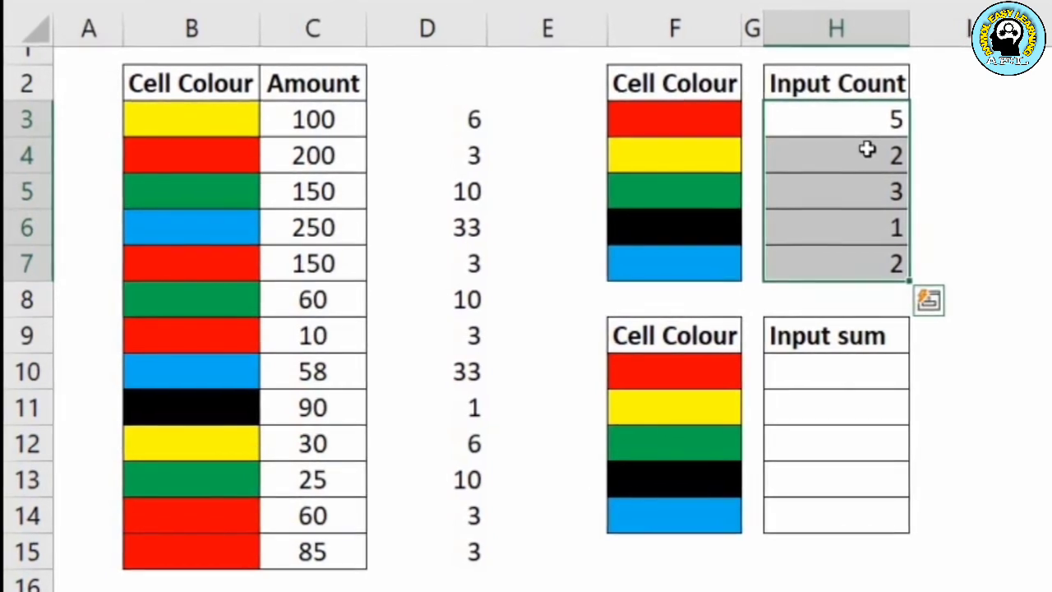
# Enter =SUMIF(D:D,AEL,C:C) in H10 to total the red amounts, 505.
pyautogui.click(819, 376)
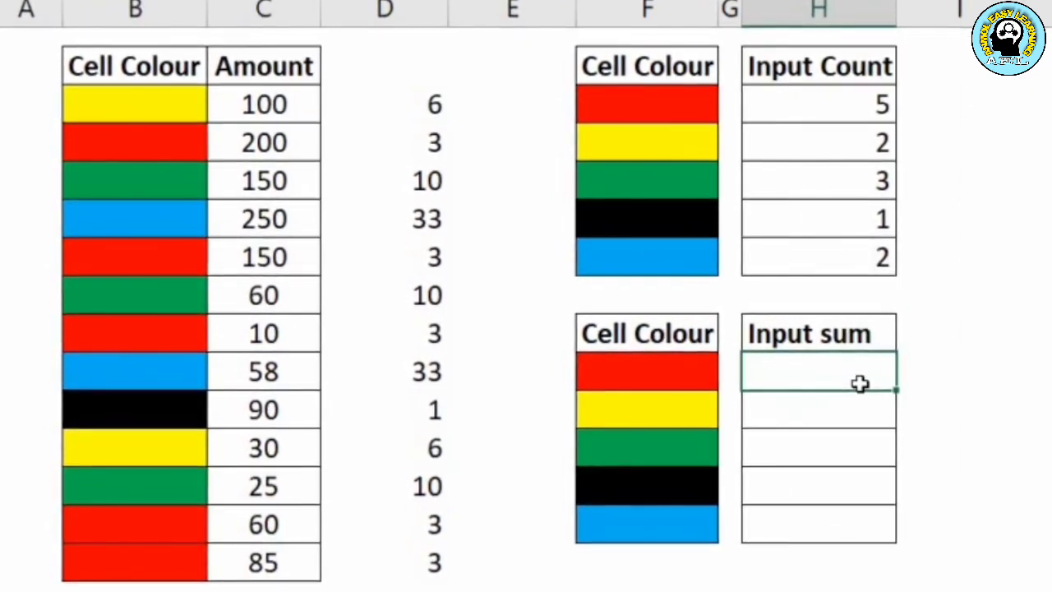
pyautogui.write('=')
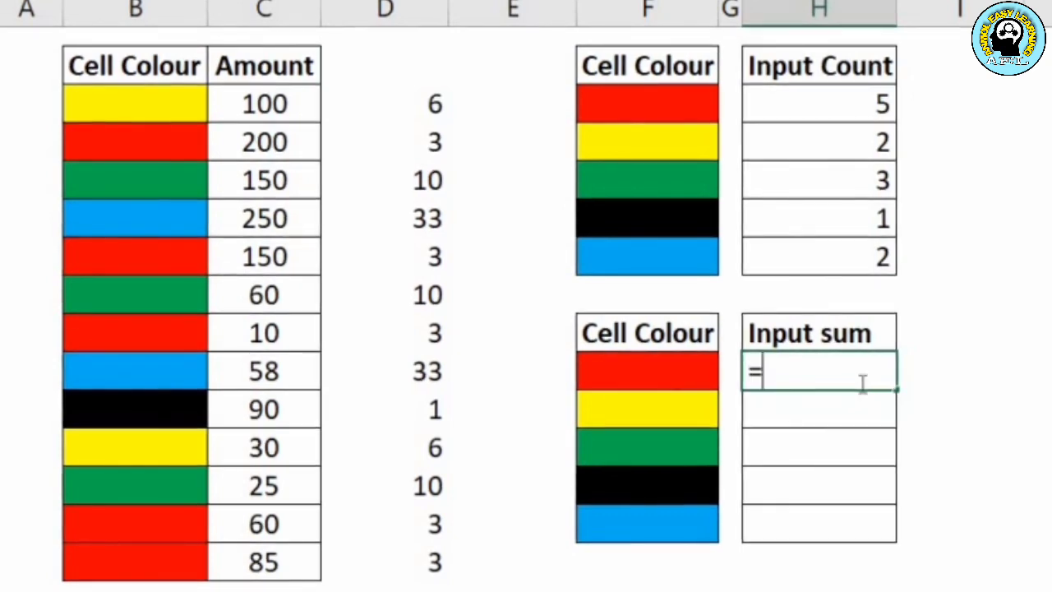
pyautogui.write('sumif')
pyautogui.press('Tab')
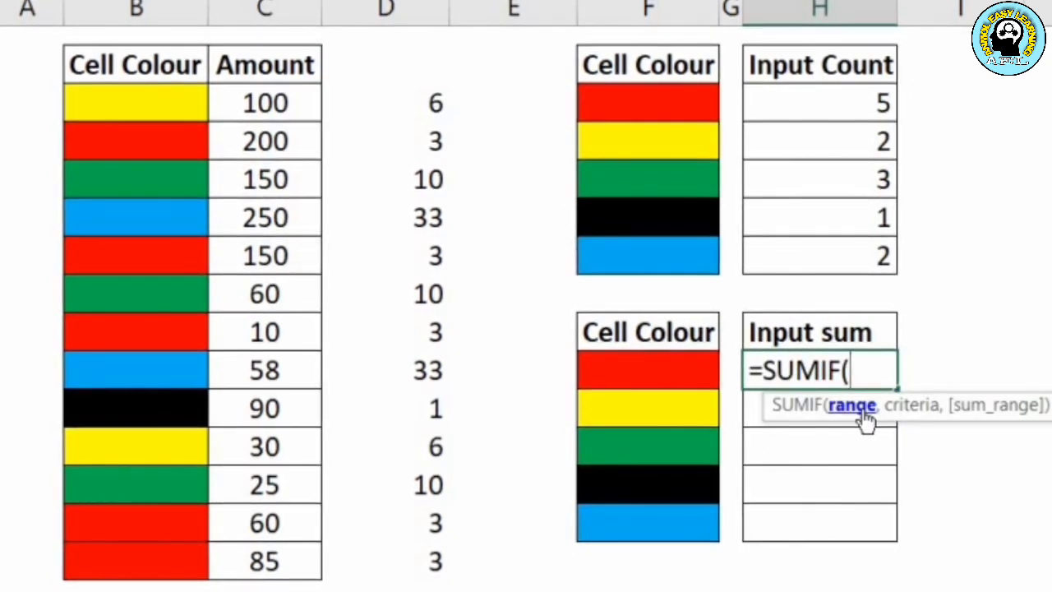
pyautogui.click(417, 8)
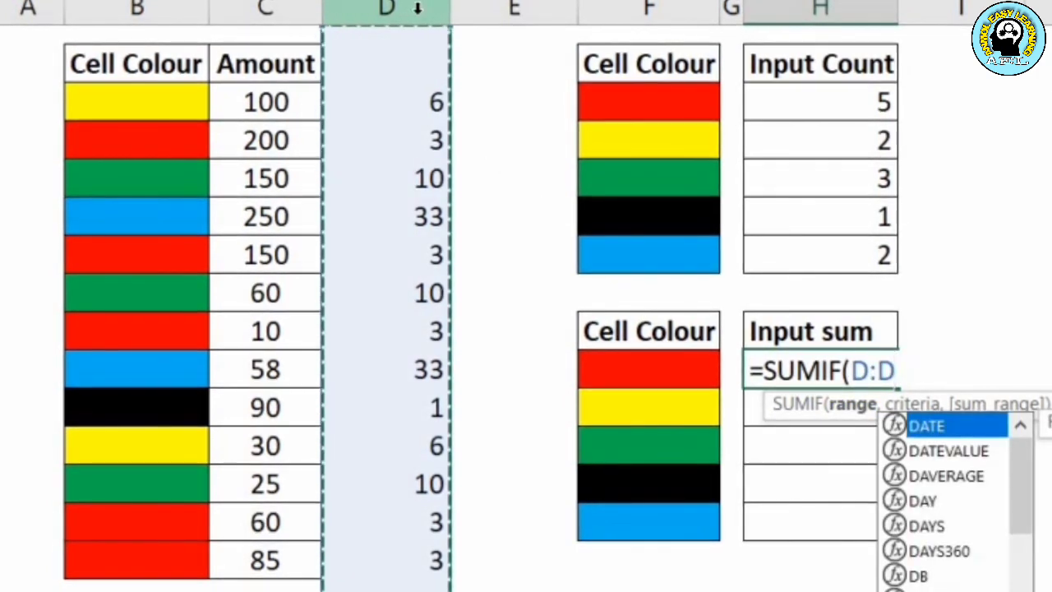
pyautogui.write(',')
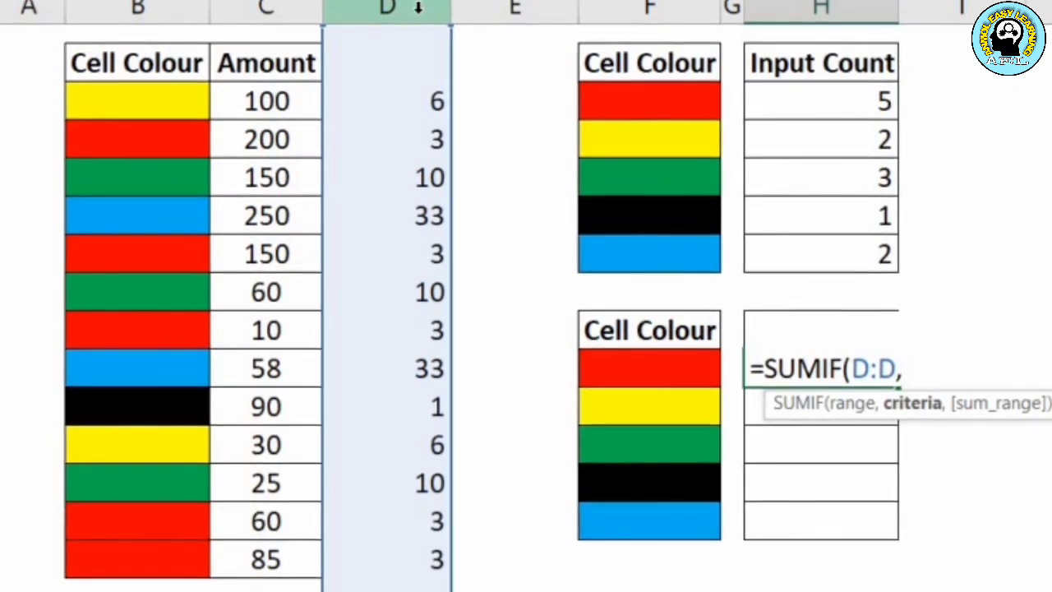
pyautogui.write('ael')
pyautogui.press('Tab')
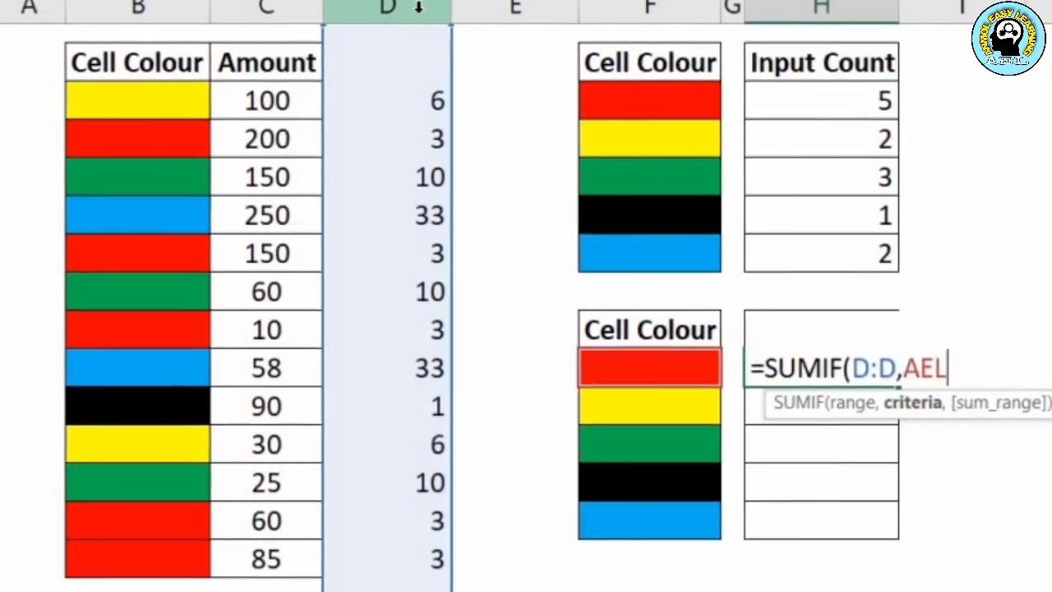
pyautogui.write(',')
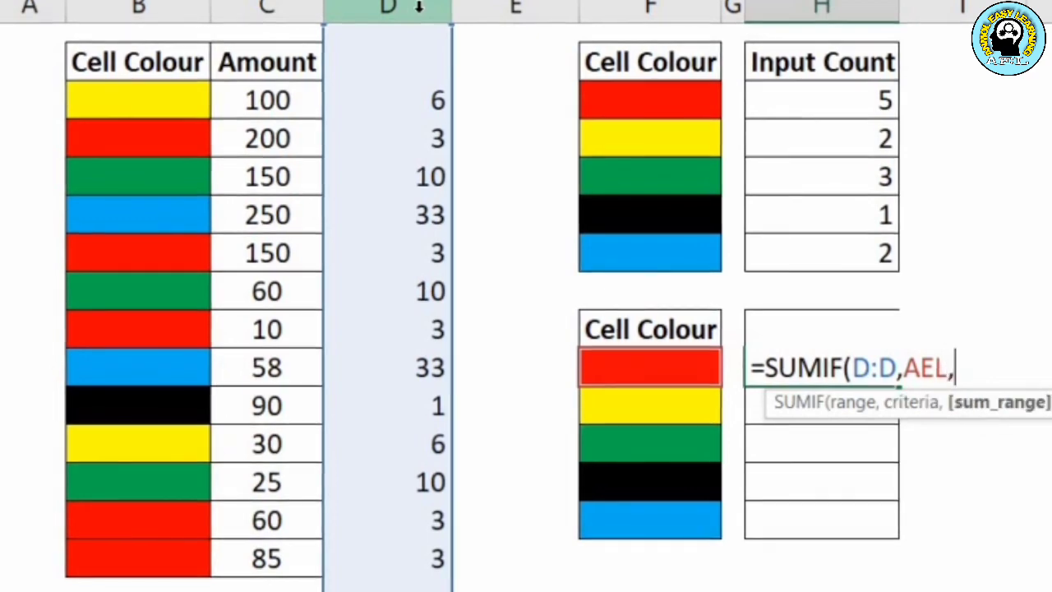
pyautogui.click(272, 7)
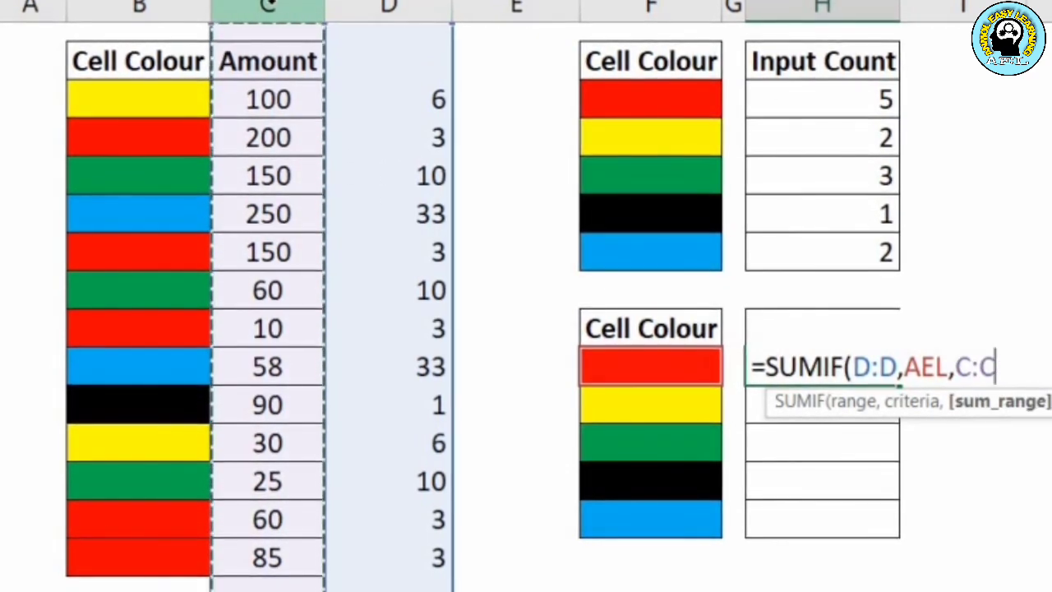
pyautogui.write(')')
pyautogui.press('Return')
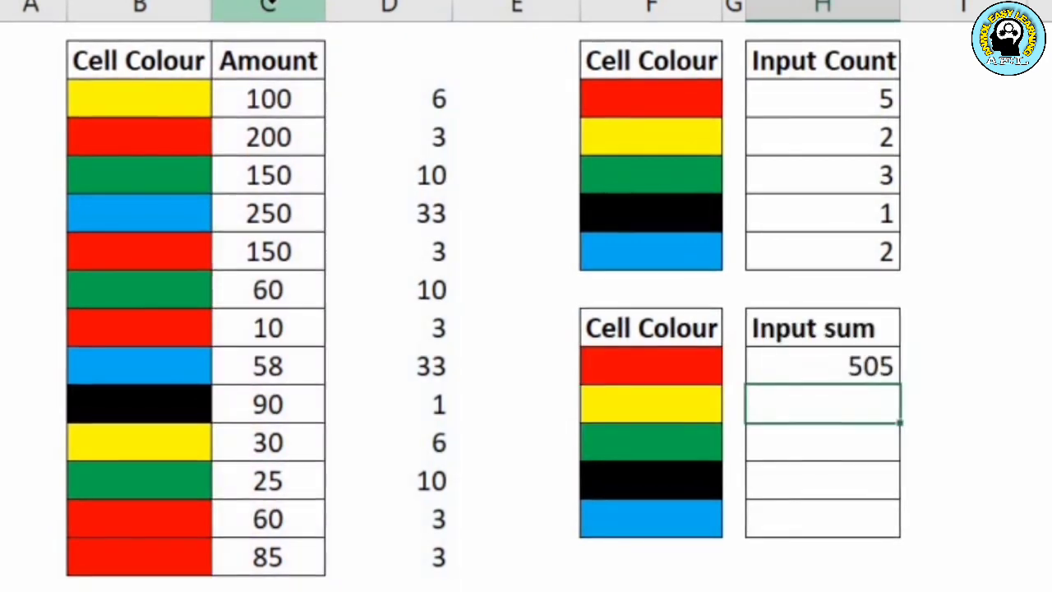
pyautogui.click(822, 366)
# Fill the SUMIF formula down H10:H14 and check the formula in H10.
pyautogui.moveTo(821, 365); pyautogui.dragTo(822, 518)
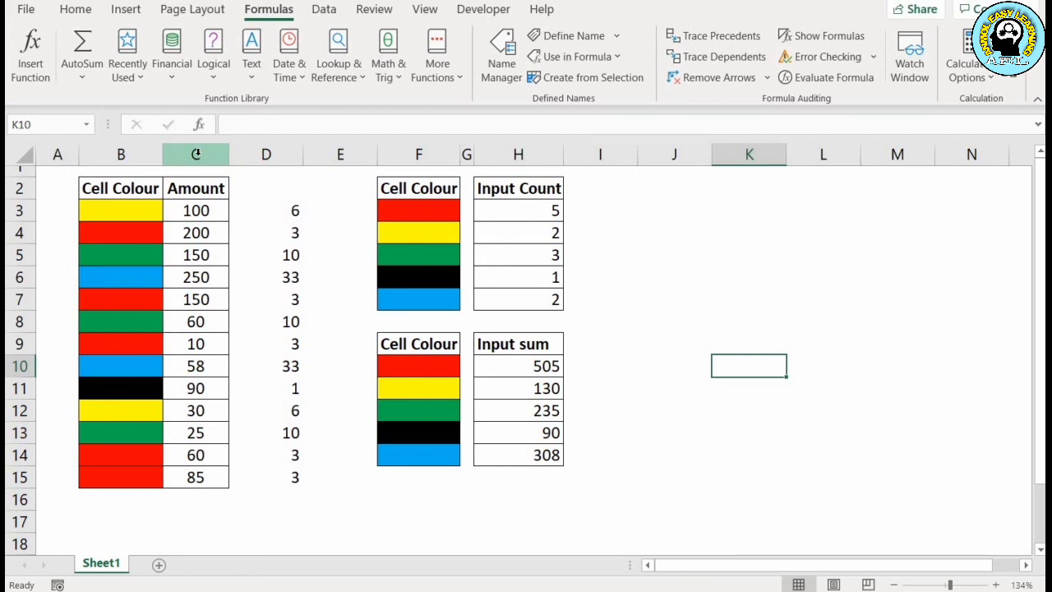
pyautogui.click(526, 365)
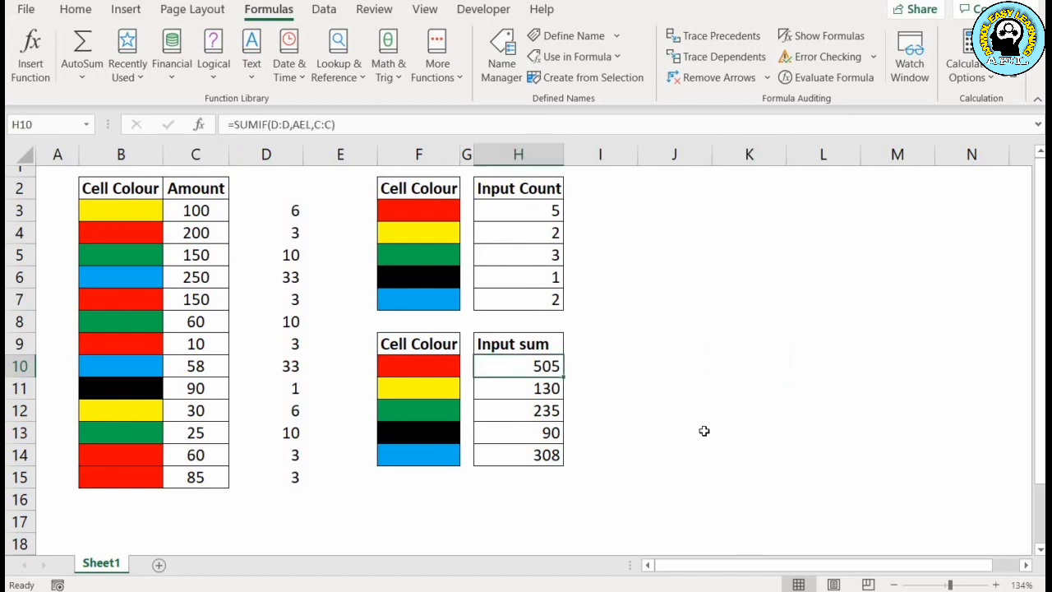